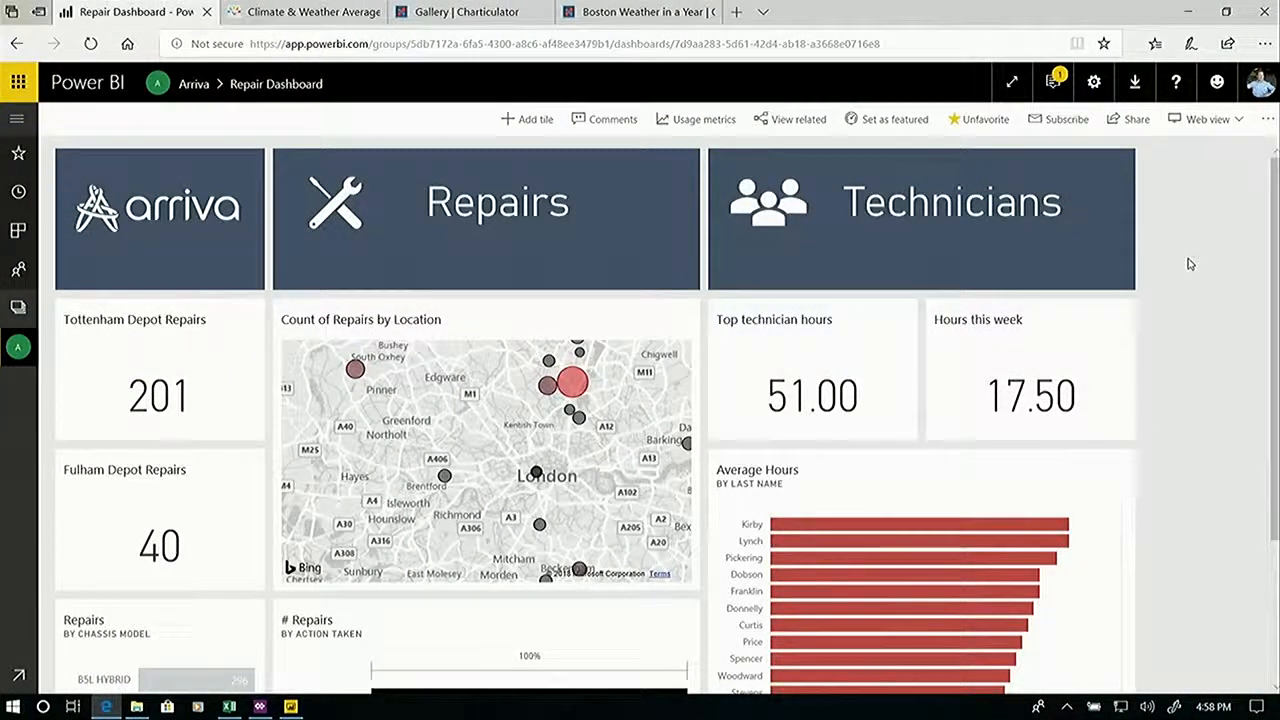
Open the report behind the Count of Repairs by Location map on the Repair Dashboard.
scroll(514, 408, down, 1)
scroll(517, 408, up, 1)
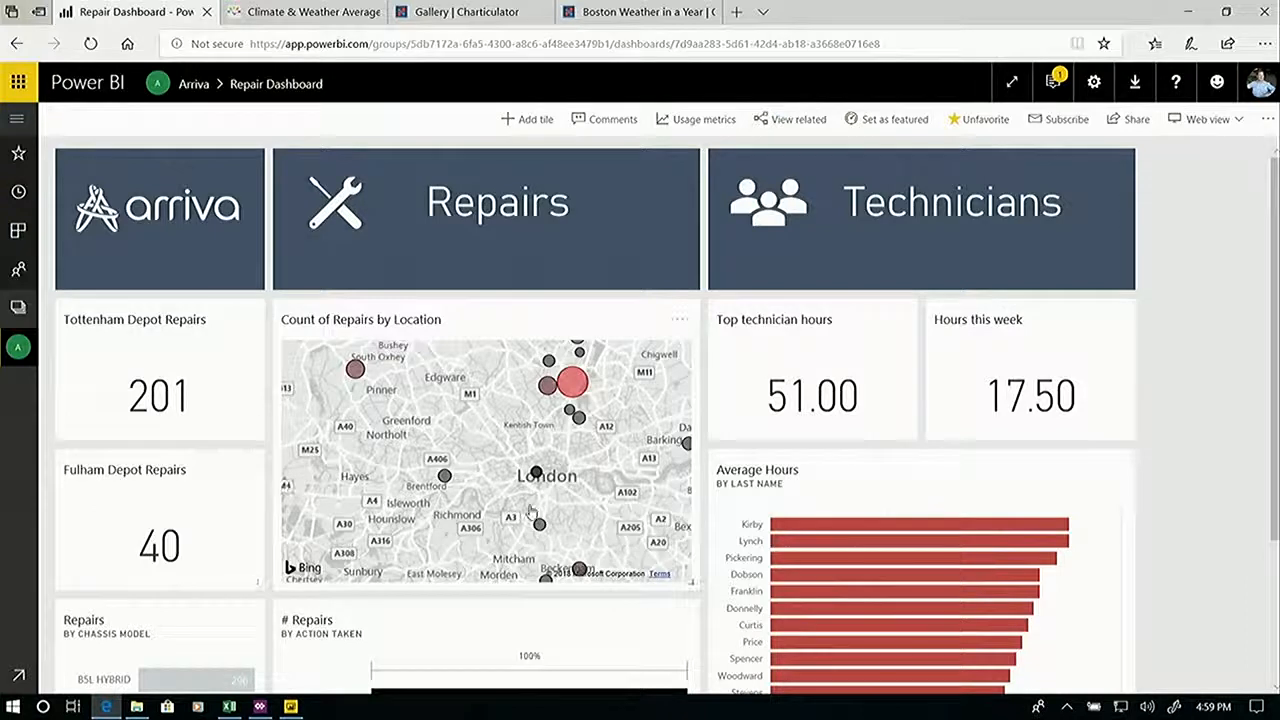
click(497, 371)
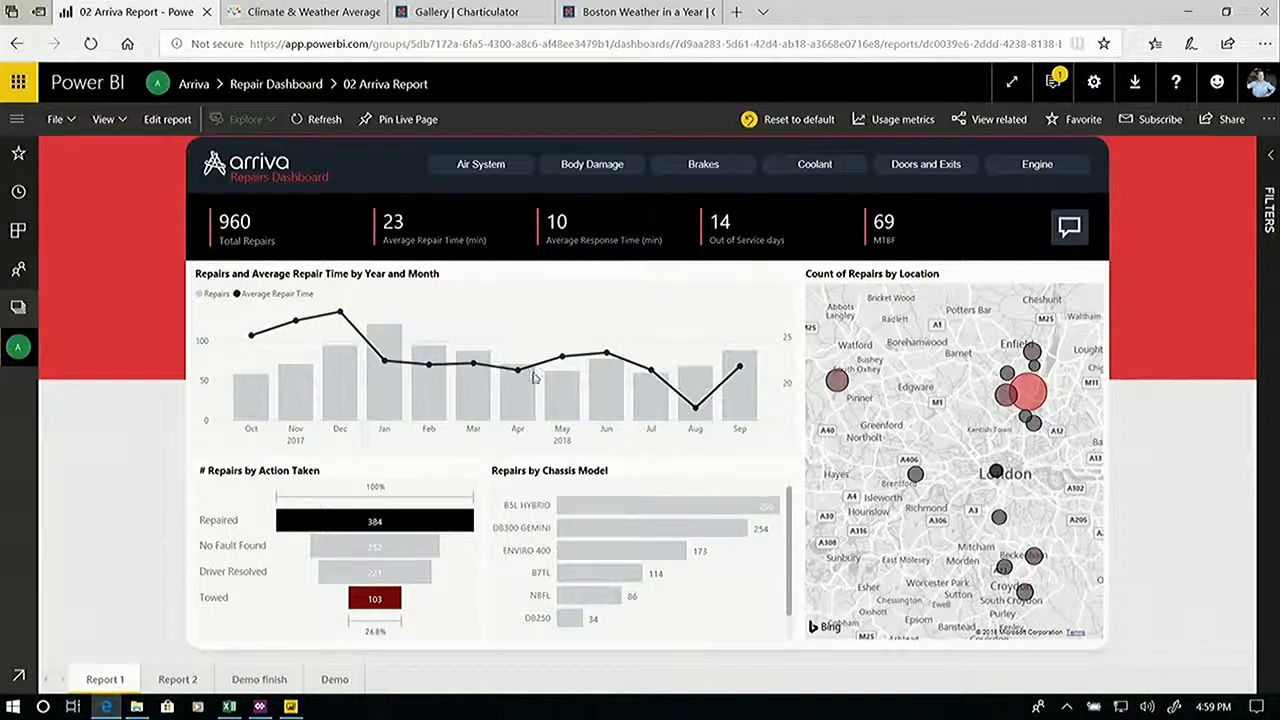
Filter the report to the Tottenham depot using its bubble on the location map.
mouse_move(1035, 396)
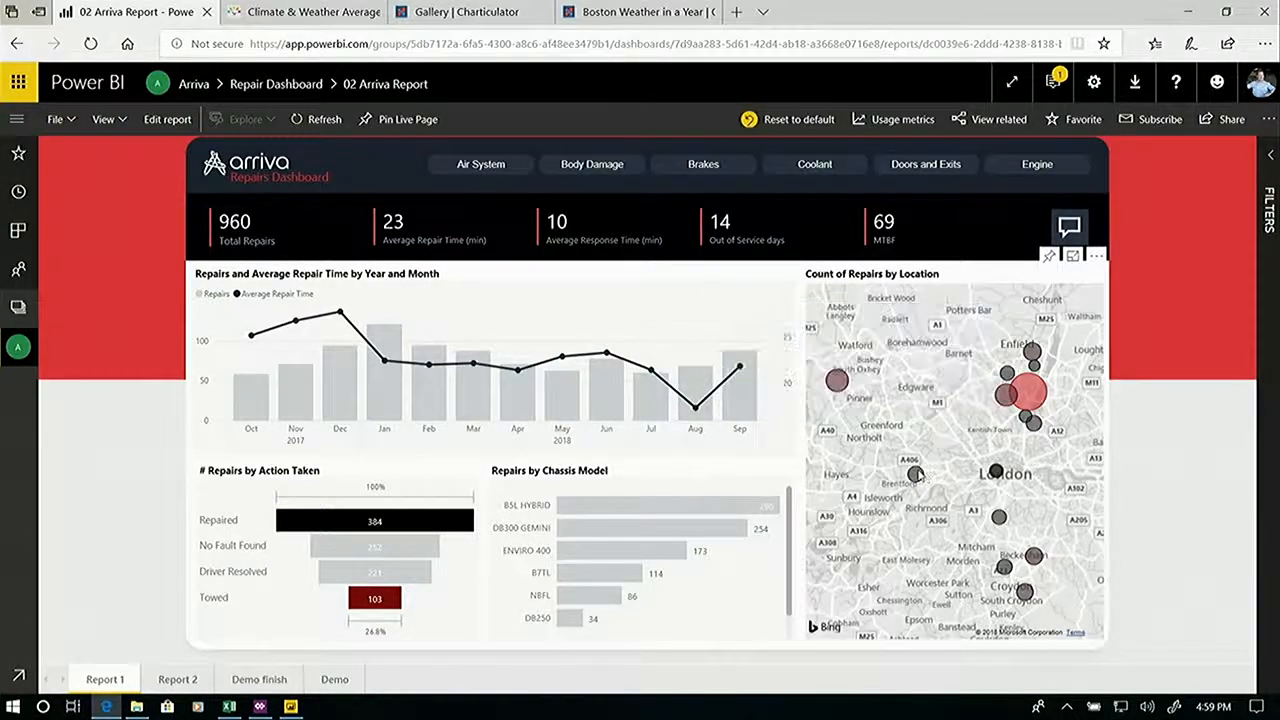
mouse_move(918, 476)
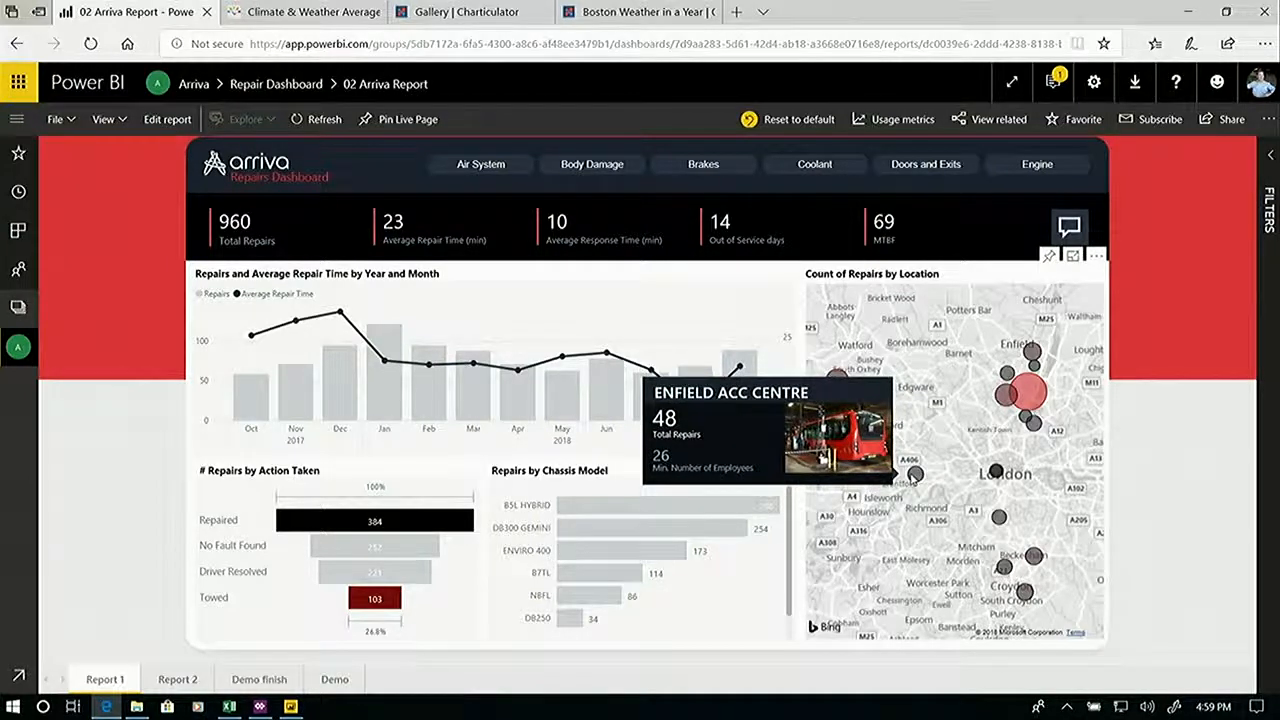
click(1029, 393)
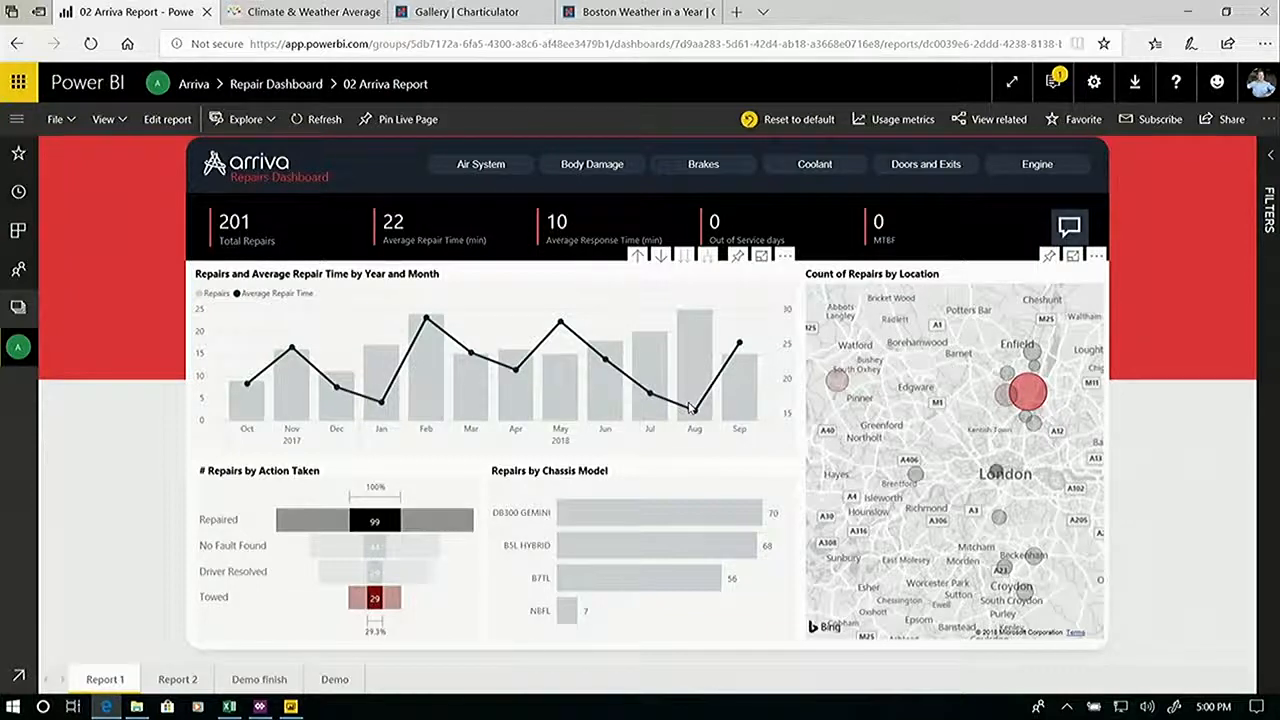
Run the Explain the increase analysis on the August column of the repairs by month chart.
right_click(695, 328)
mouse_move(798, 424)
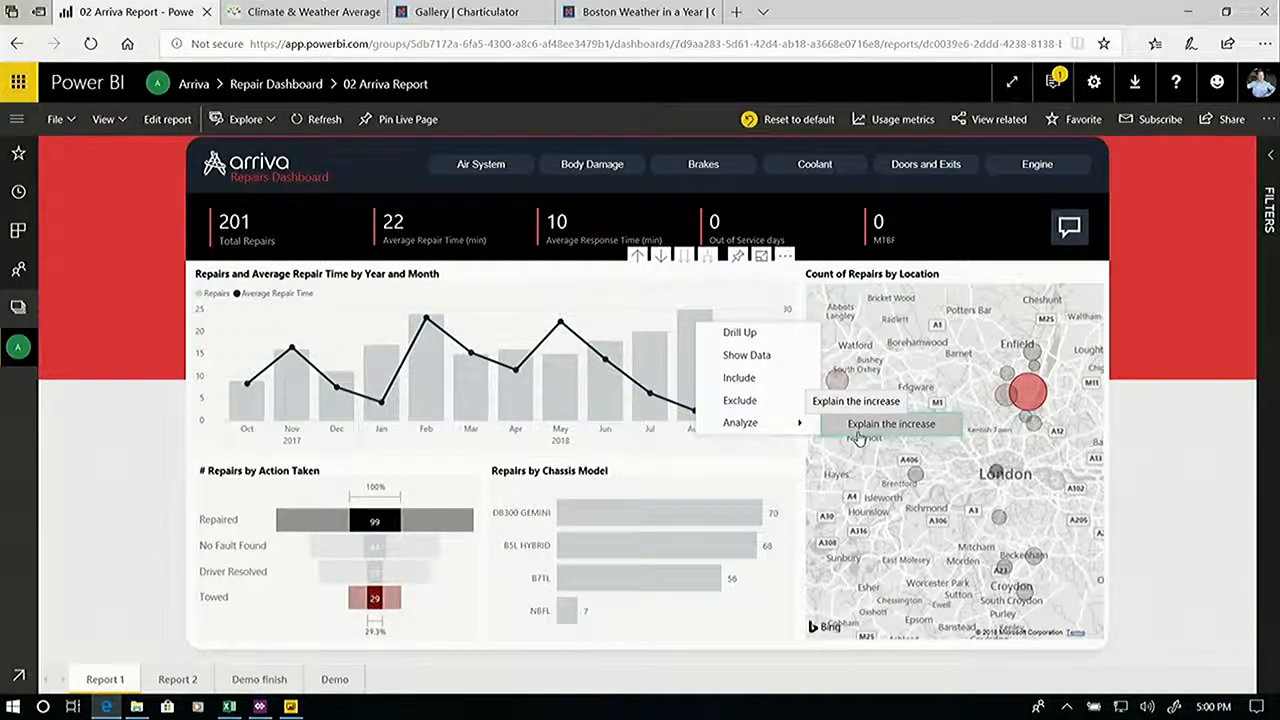
click(858, 436)
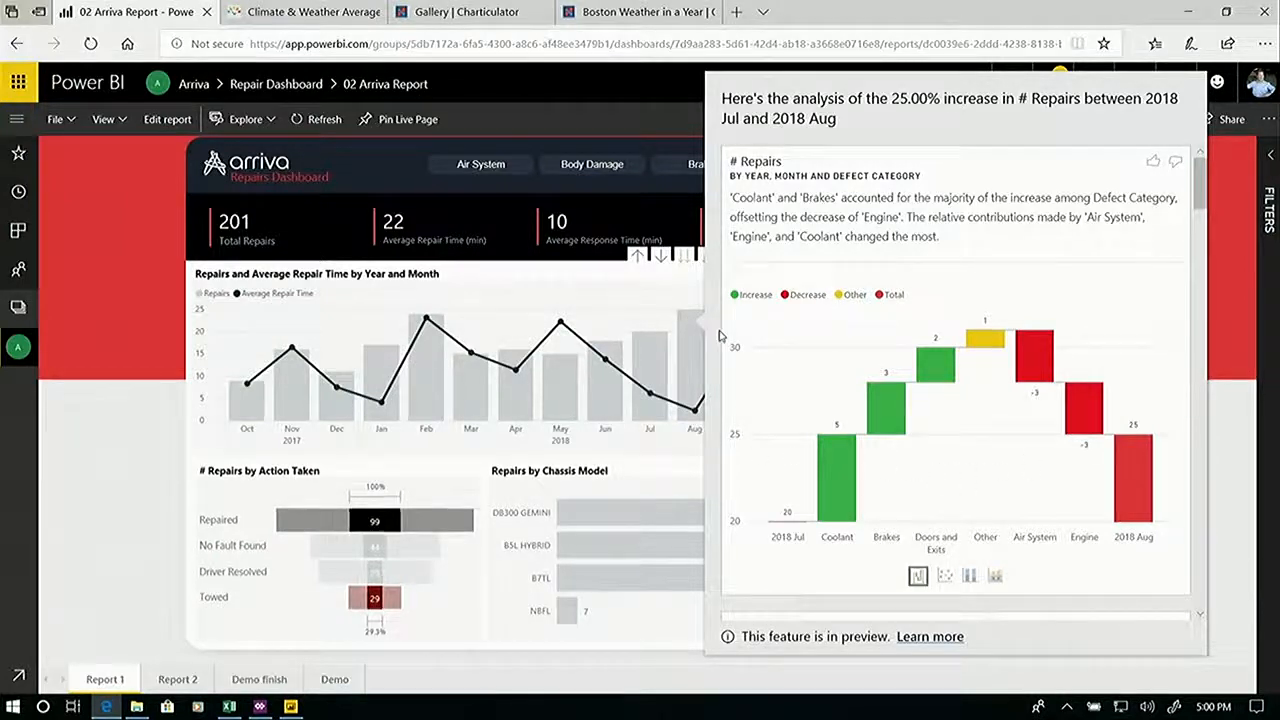
Close the increase analysis and filter the report to the Tottenham bubble on the map again.
click(680, 332)
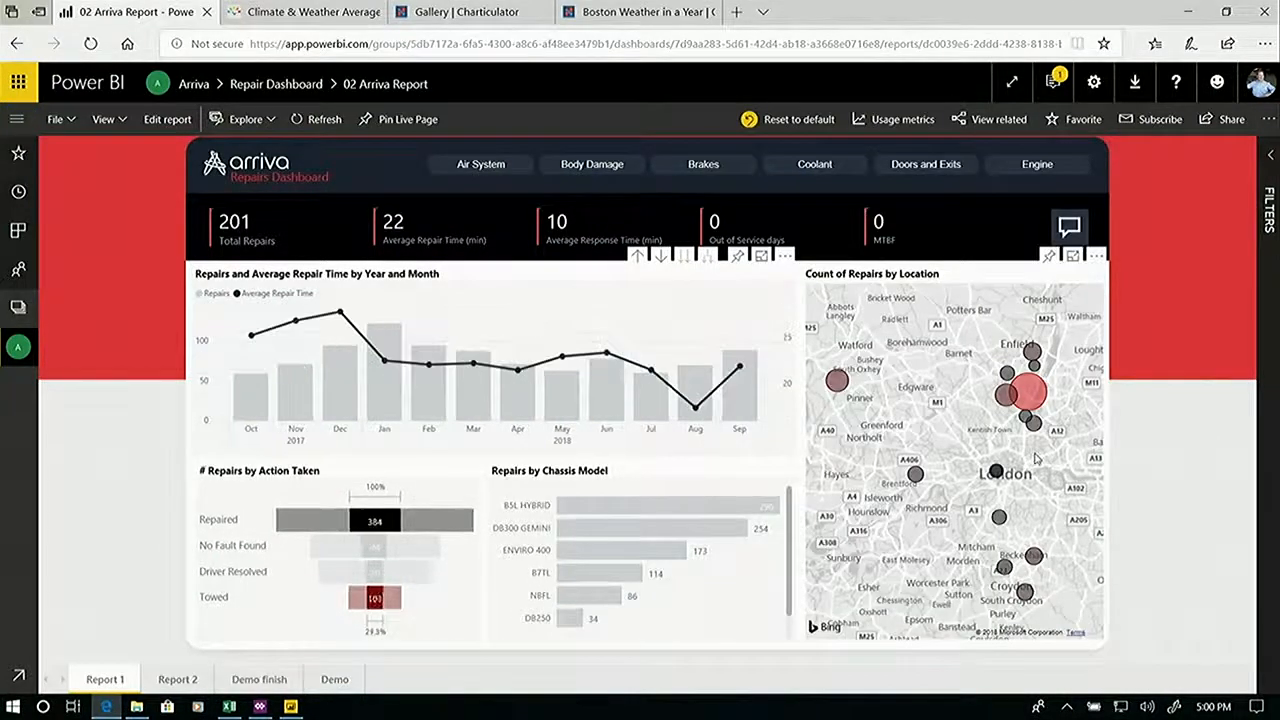
click(1030, 395)
click(1030, 396)
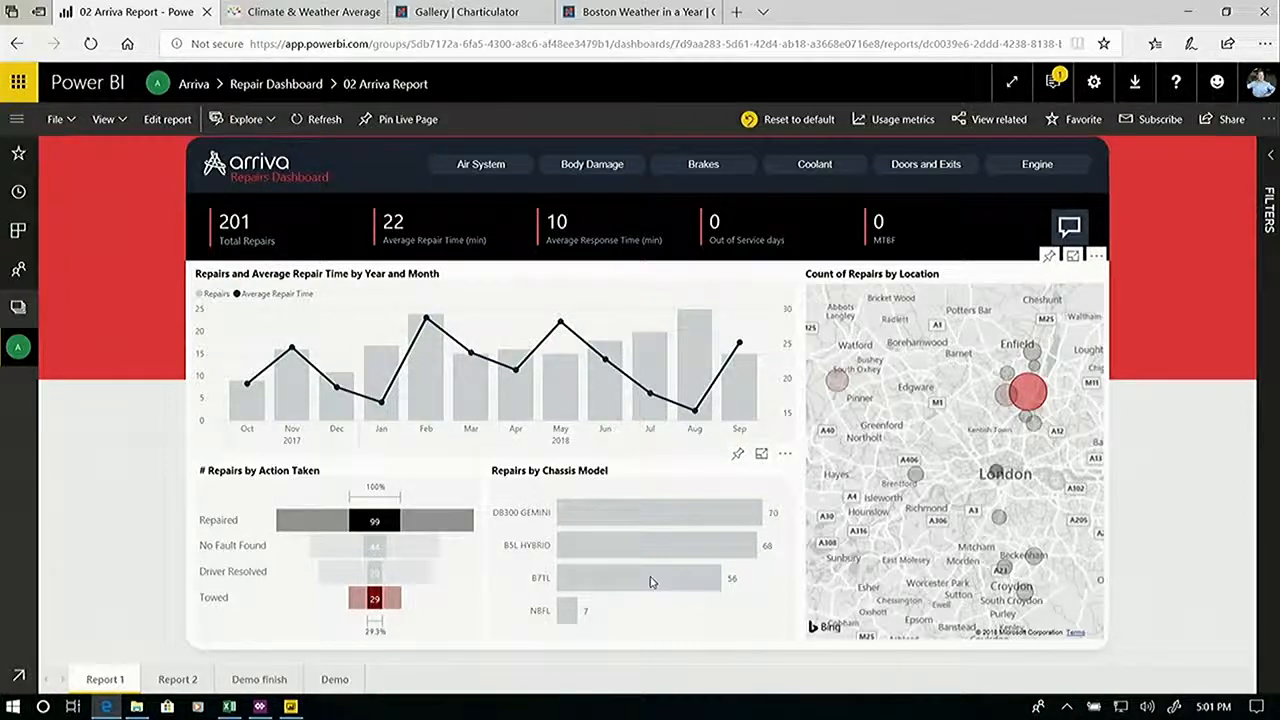
Open Q&A and ask the suggested monthly repairs question, narrowed to "how many coolant repairs were there each month as line".
click(1068, 228)
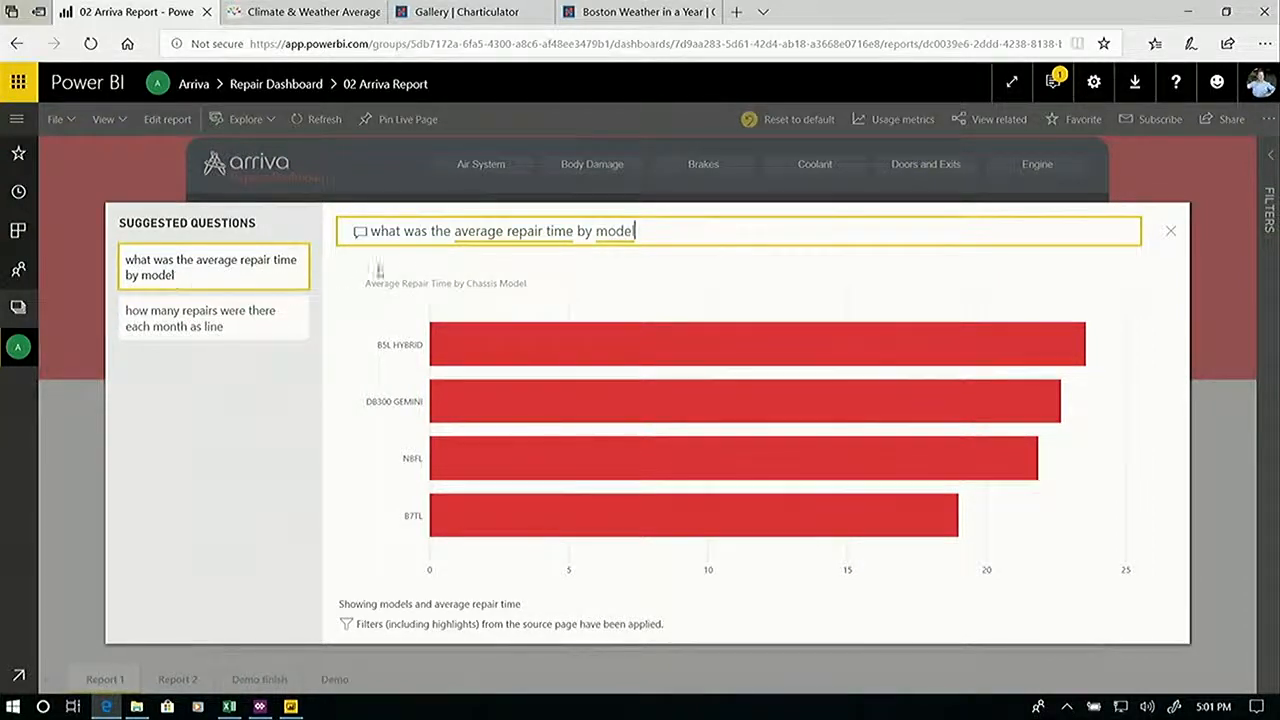
click(272, 328)
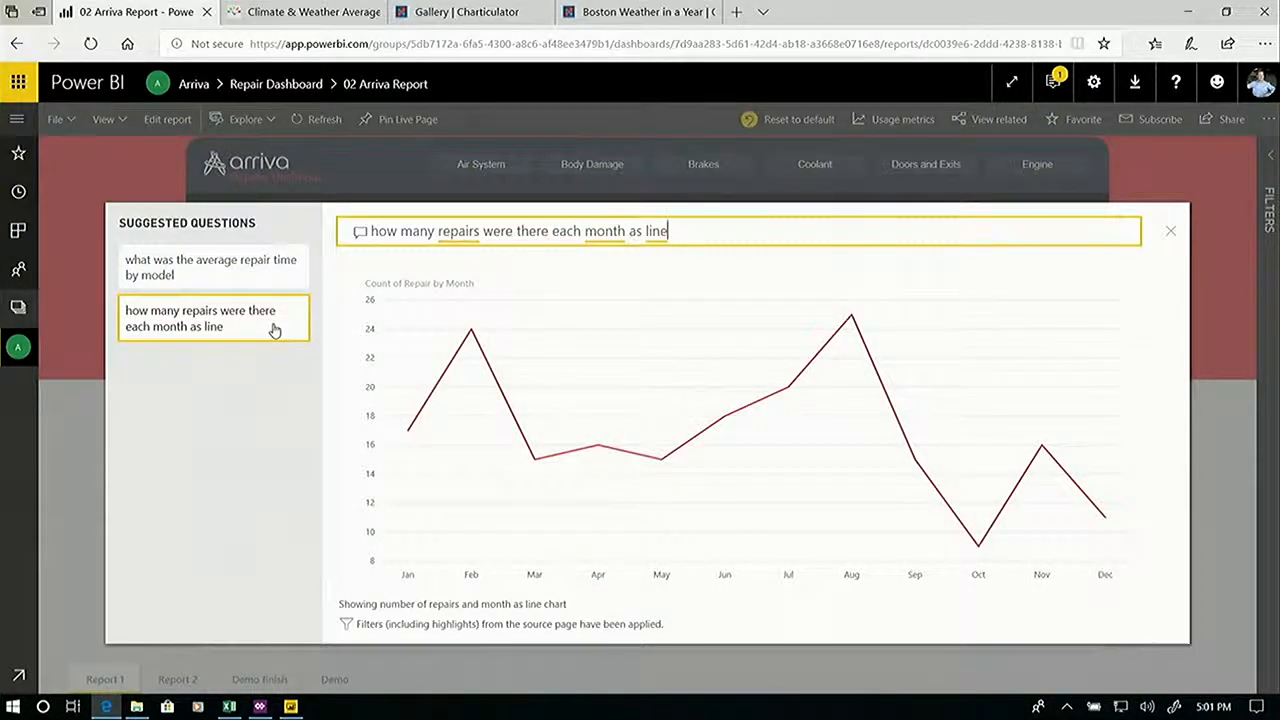
click(440, 230)
text(coolant)
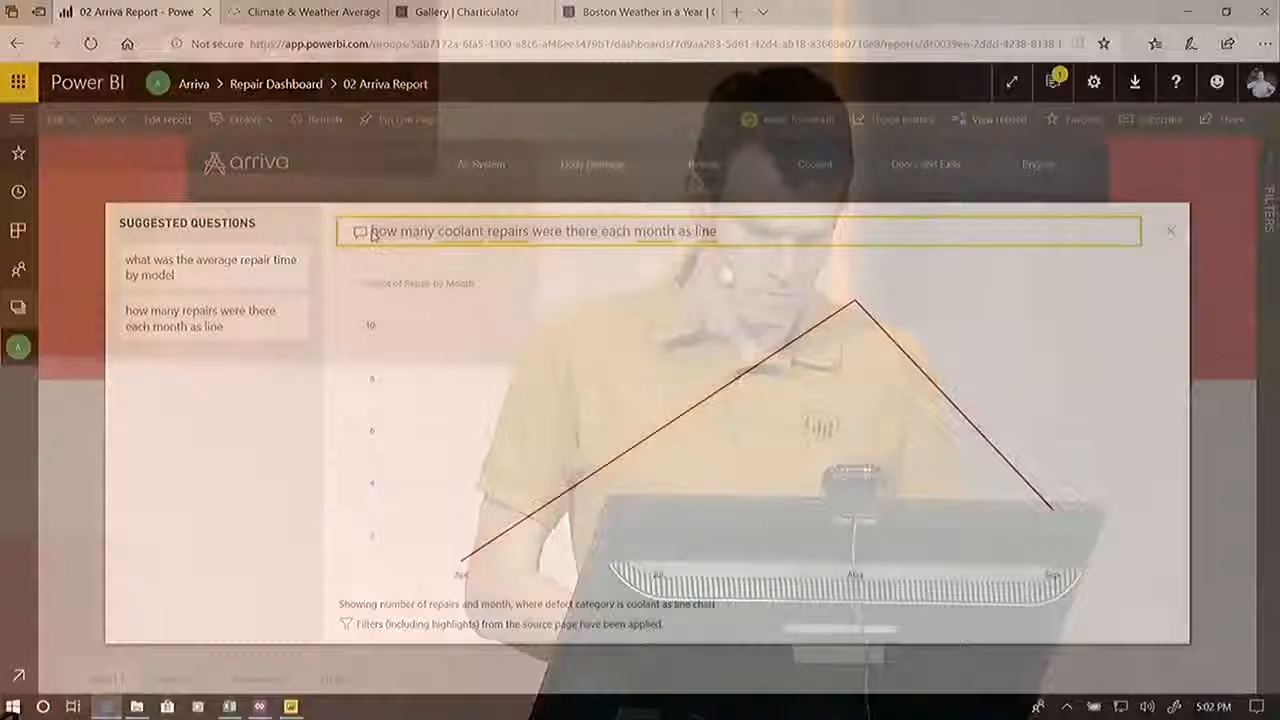
Replace the Q&A question with "who is the depot manager".
text(who)
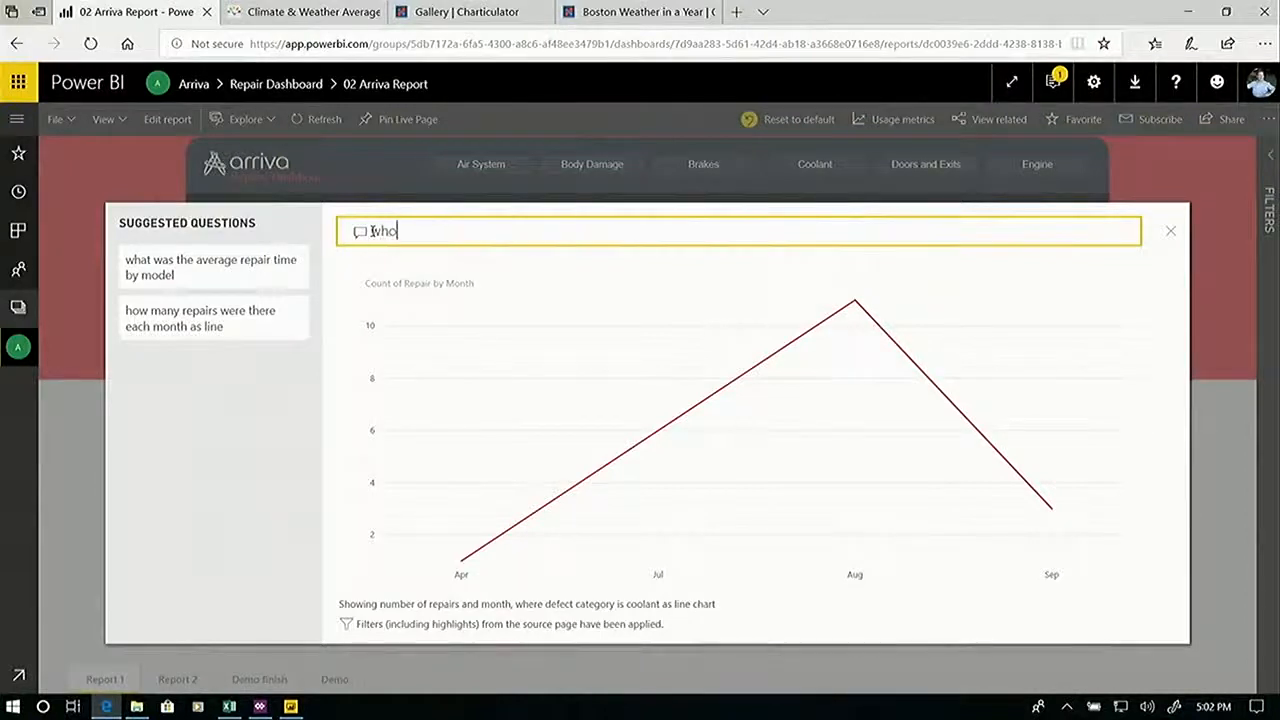
text(he doo)
text(ot)
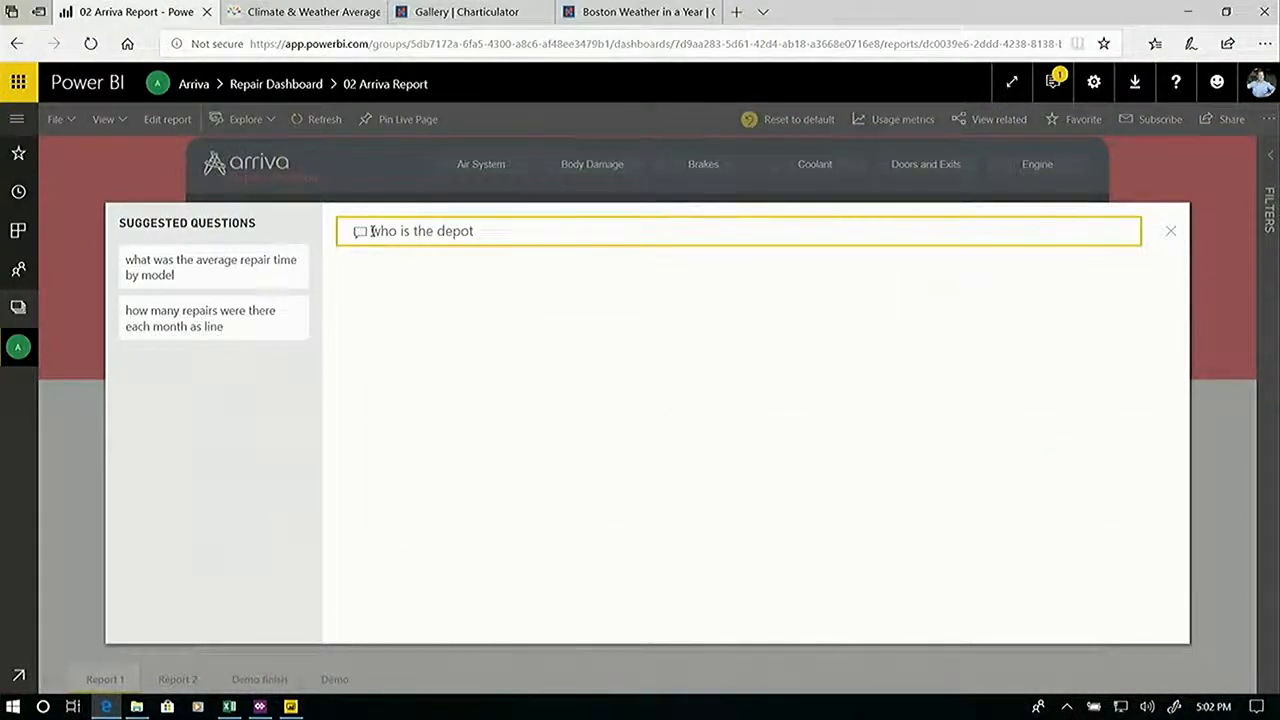
text( manager)
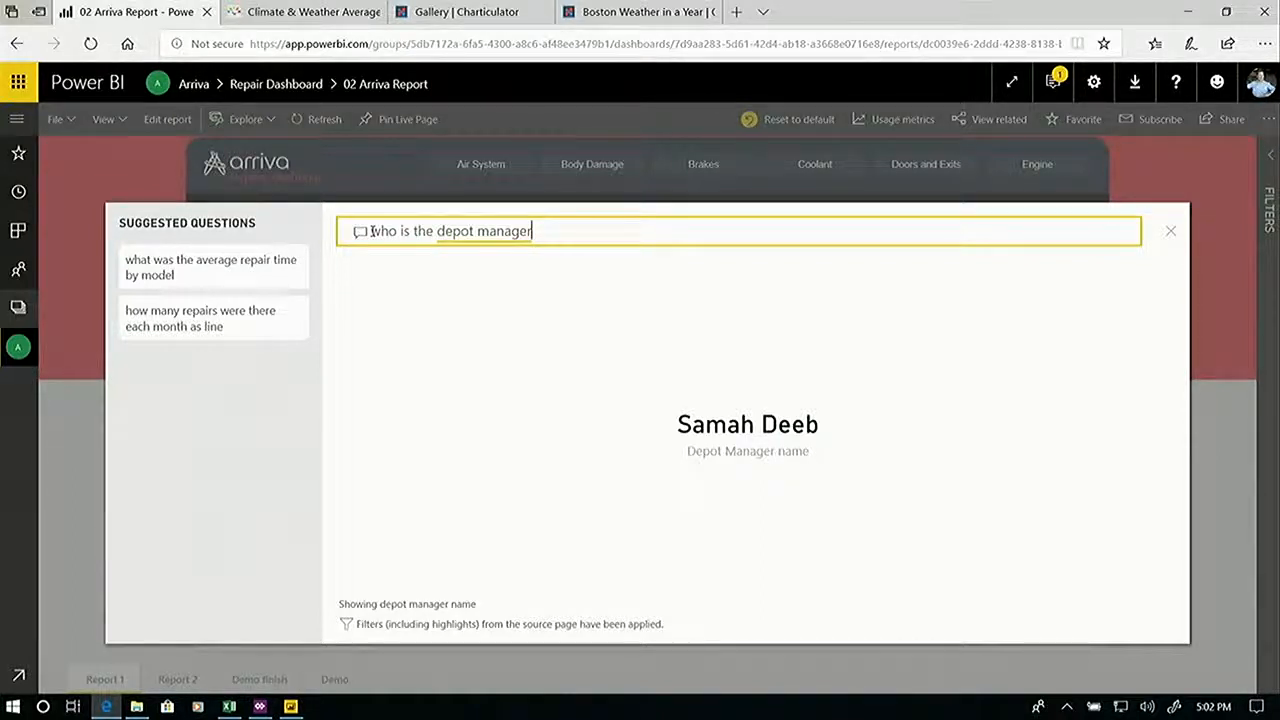
Go to the Climate & Weather Averages page in the browser and copy its URL.
click(298, 707)
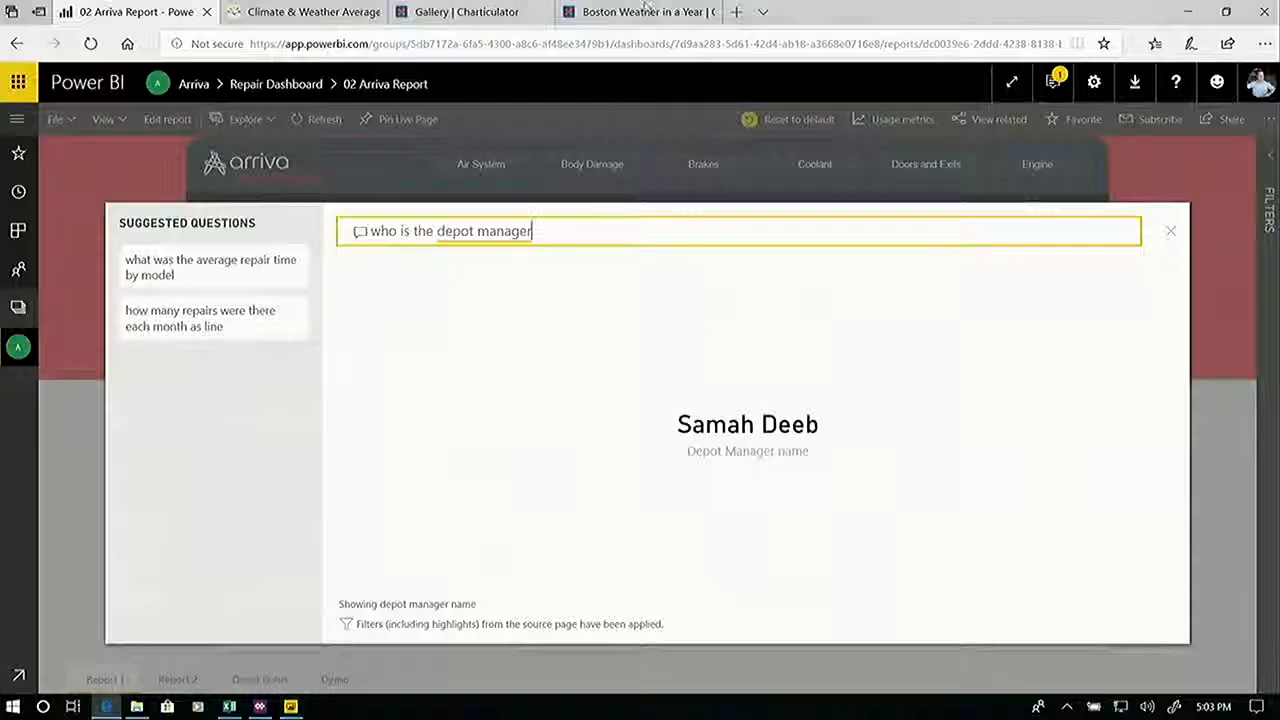
click(318, 12)
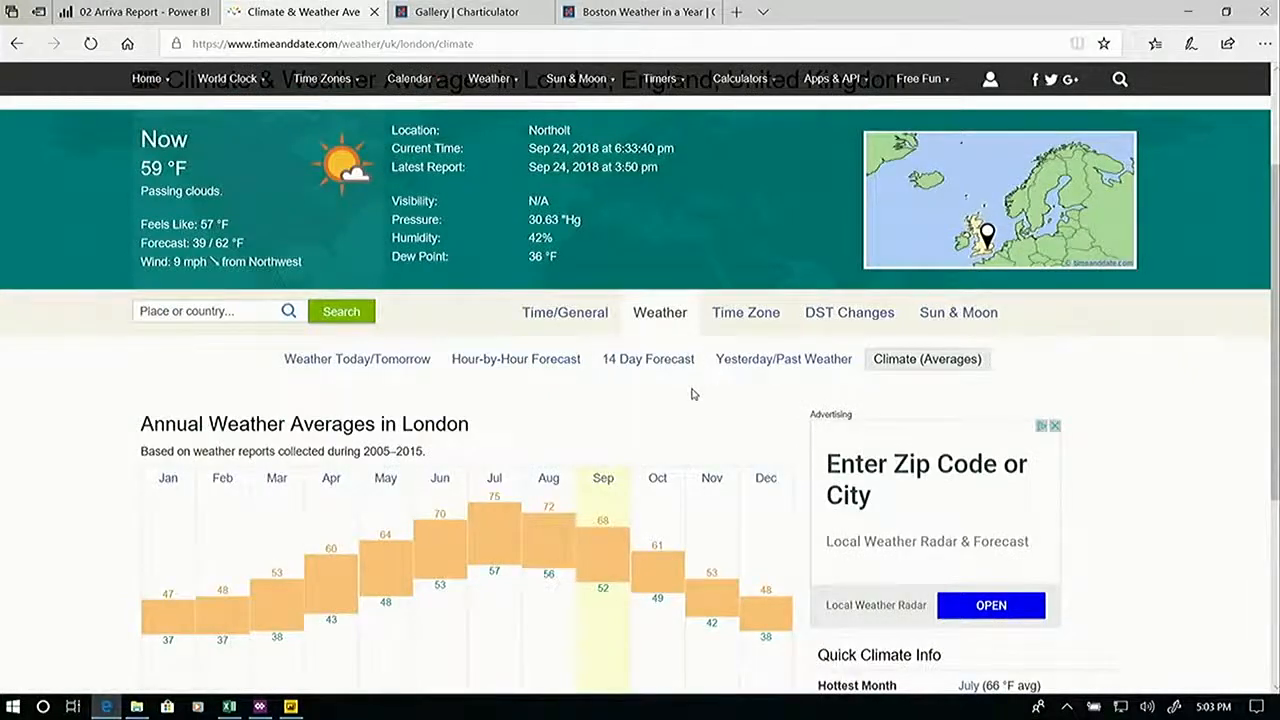
click(472, 53)
key(ctrl+c)
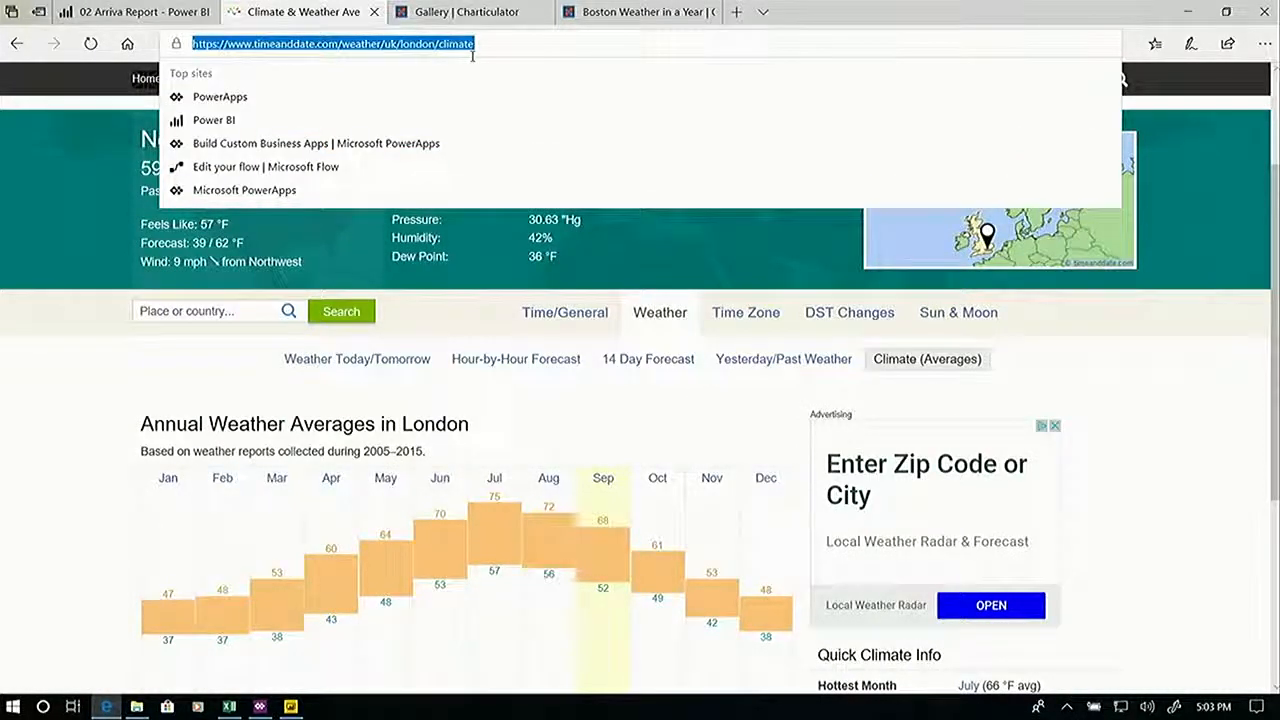
Switch to Power BI Desktop and choose Web from the Other category as the new data source.
key(alt+Tab)
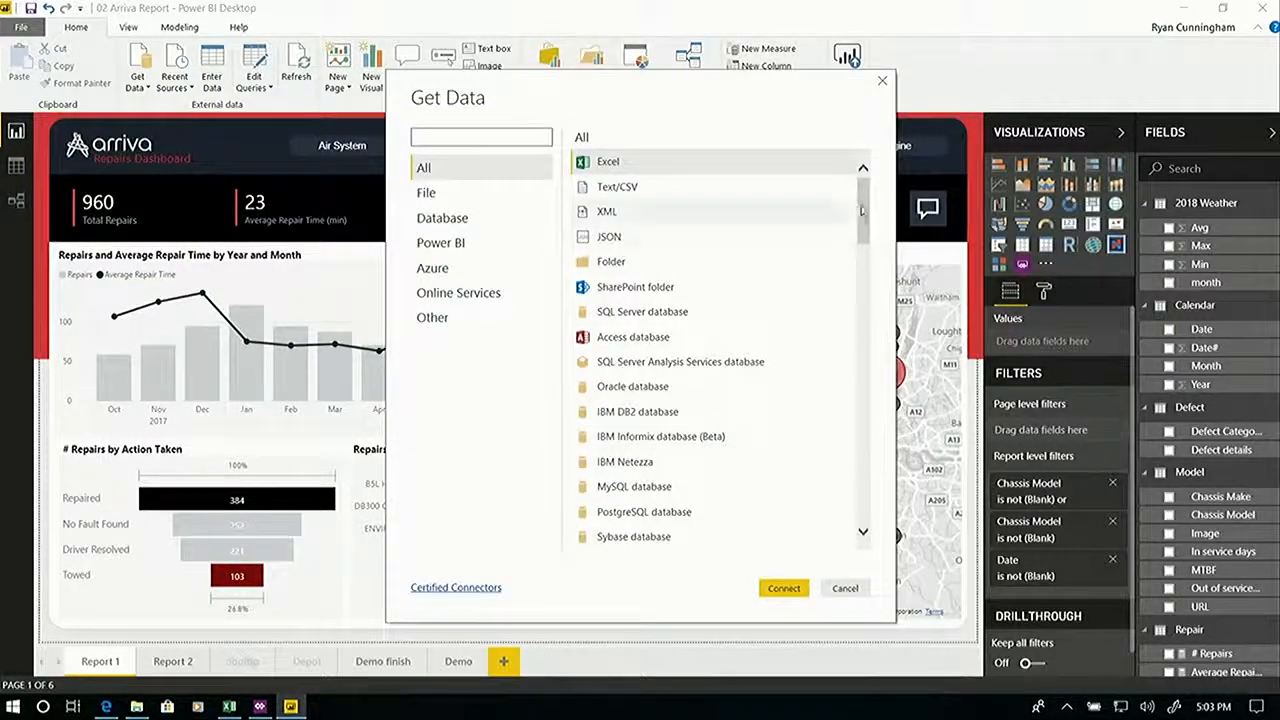
drag(866, 211, 869, 238)
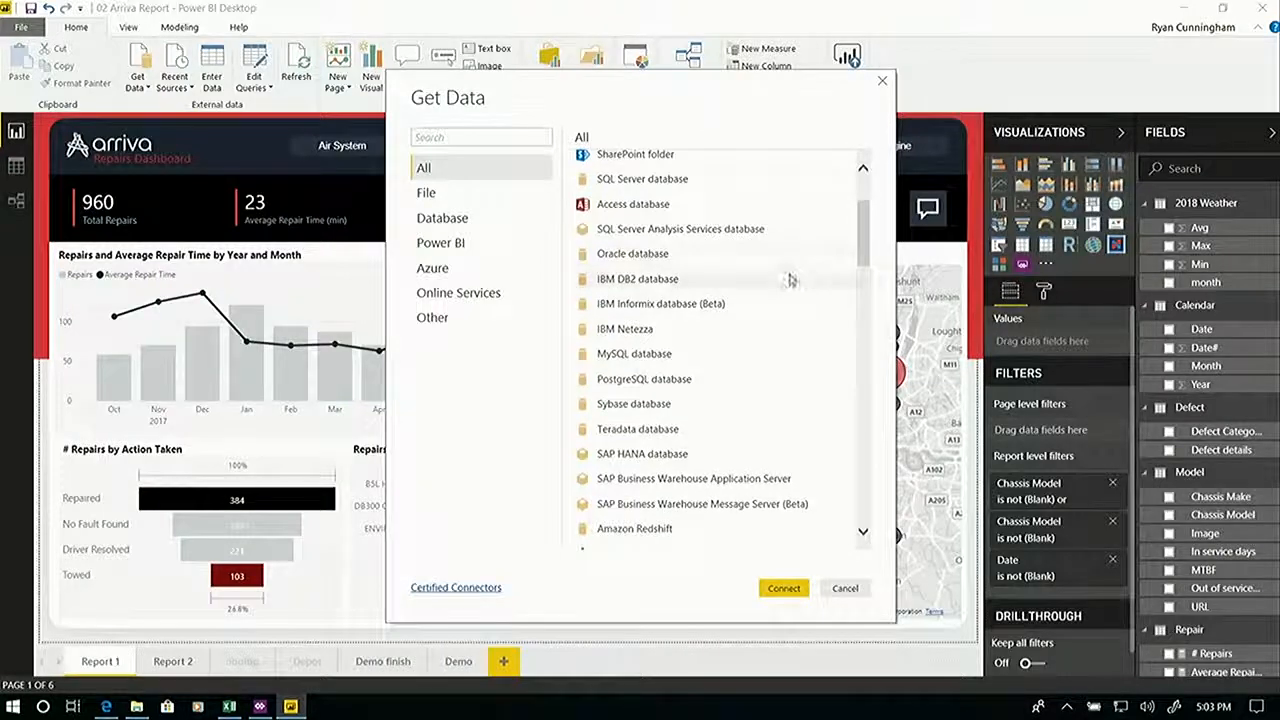
click(470, 317)
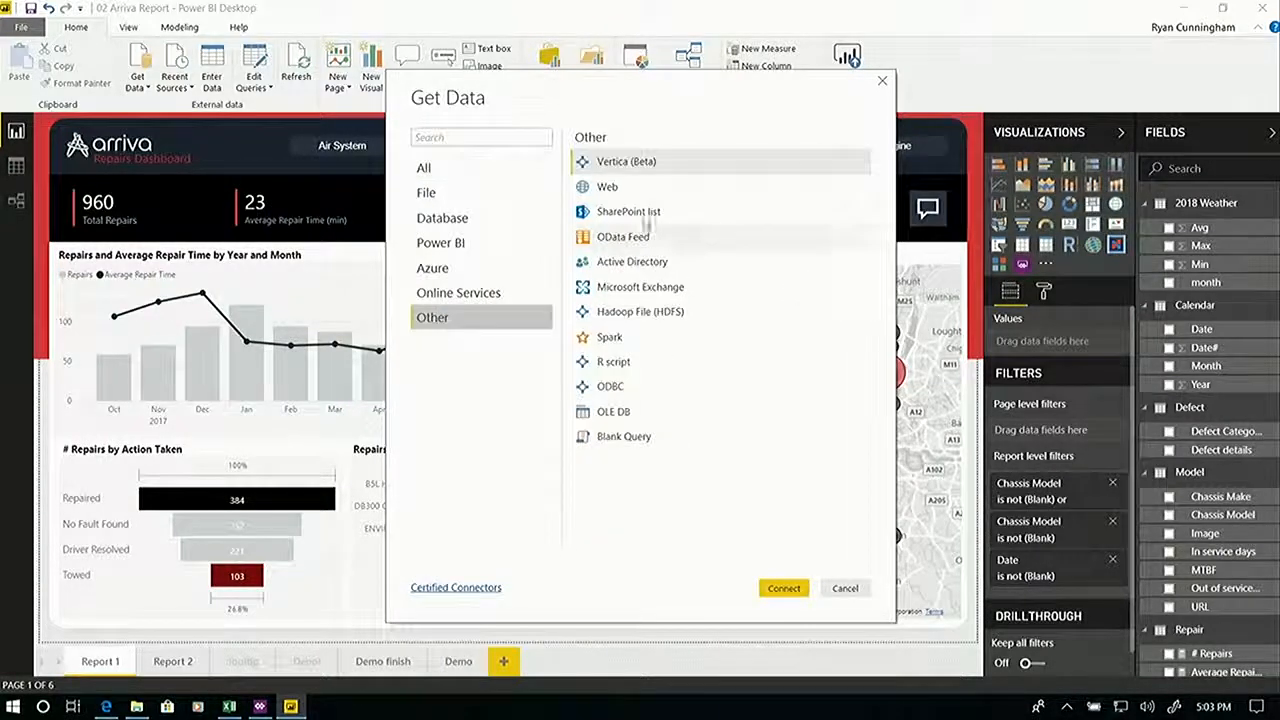
click(460, 293)
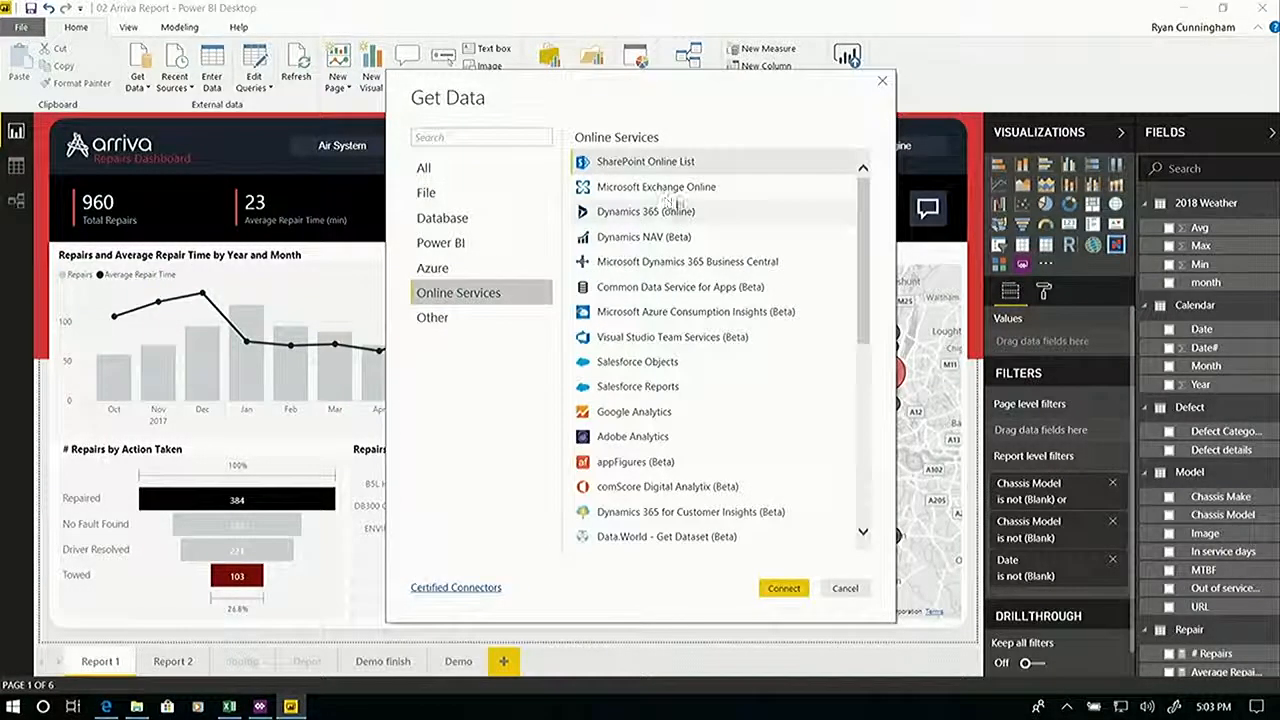
click(443, 320)
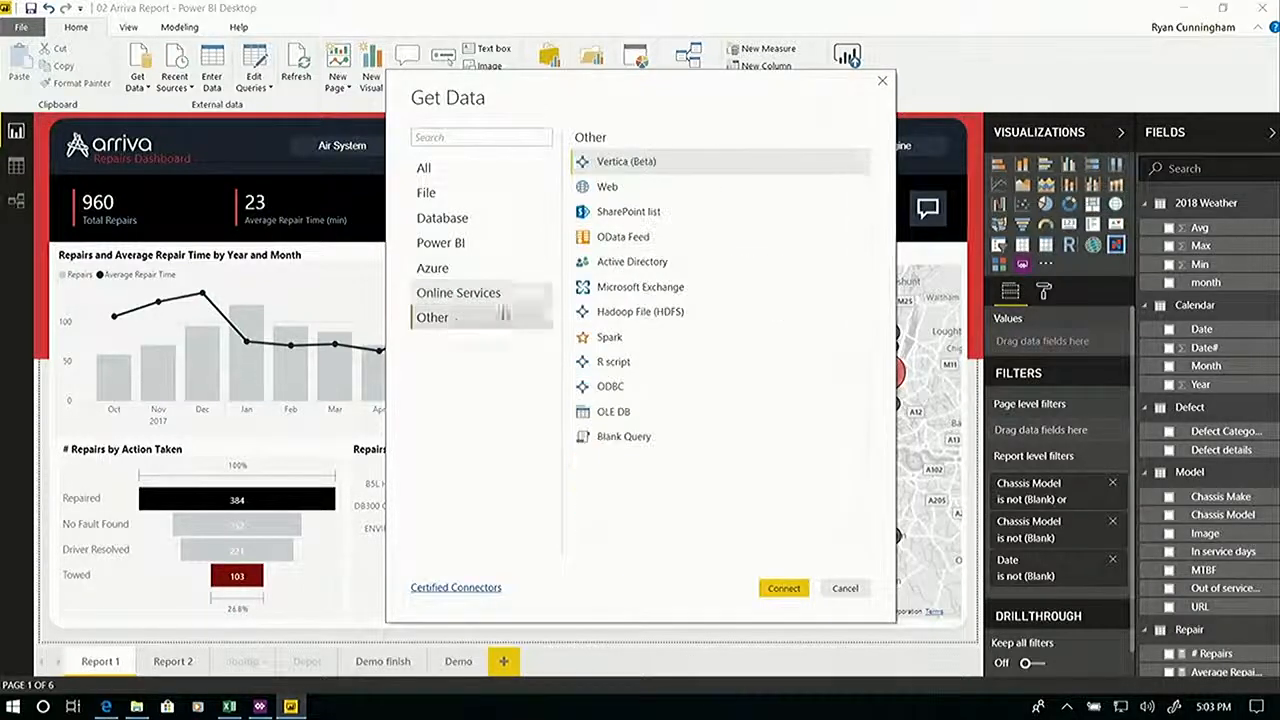
click(670, 189)
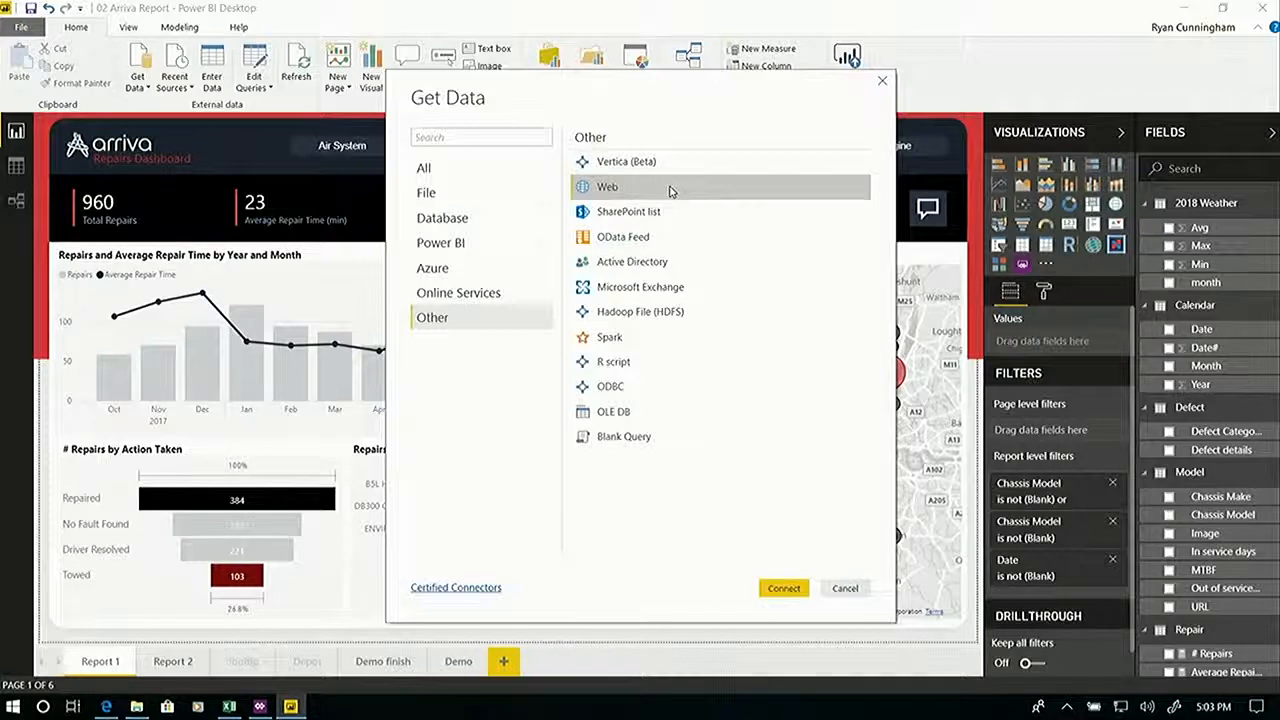
click(782, 590)
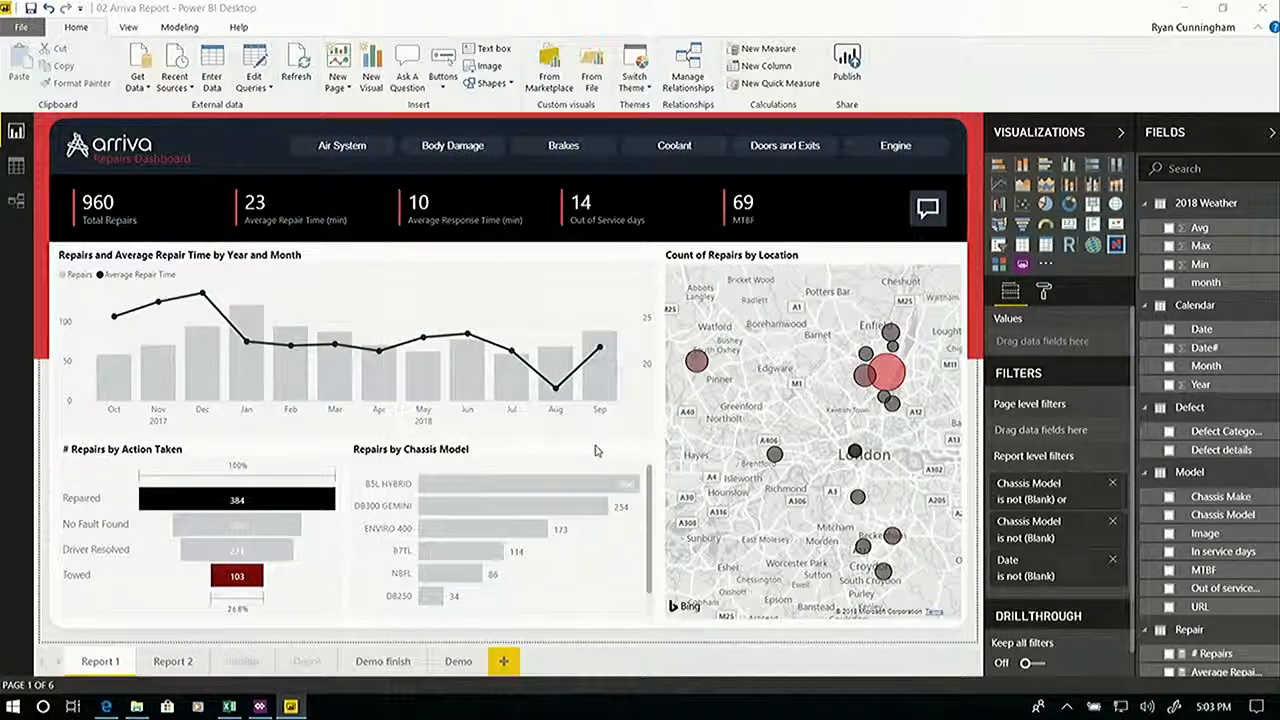
key(ctrl+v)
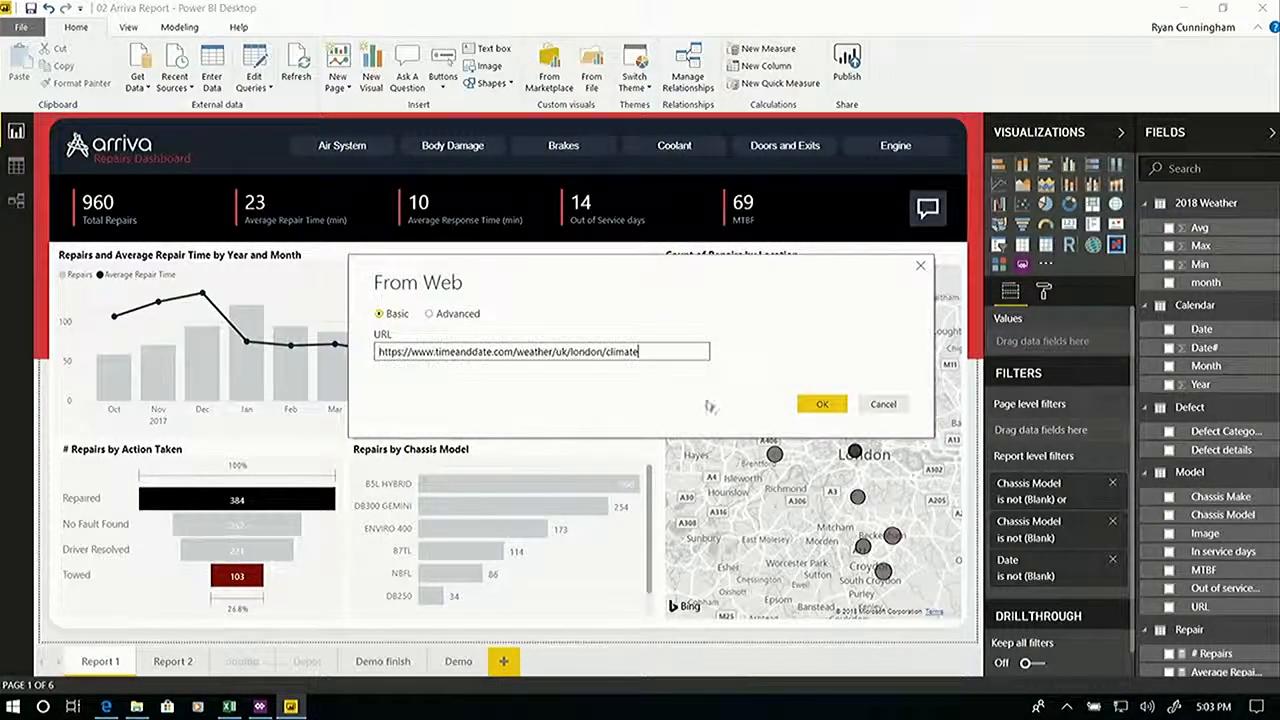
click(795, 404)
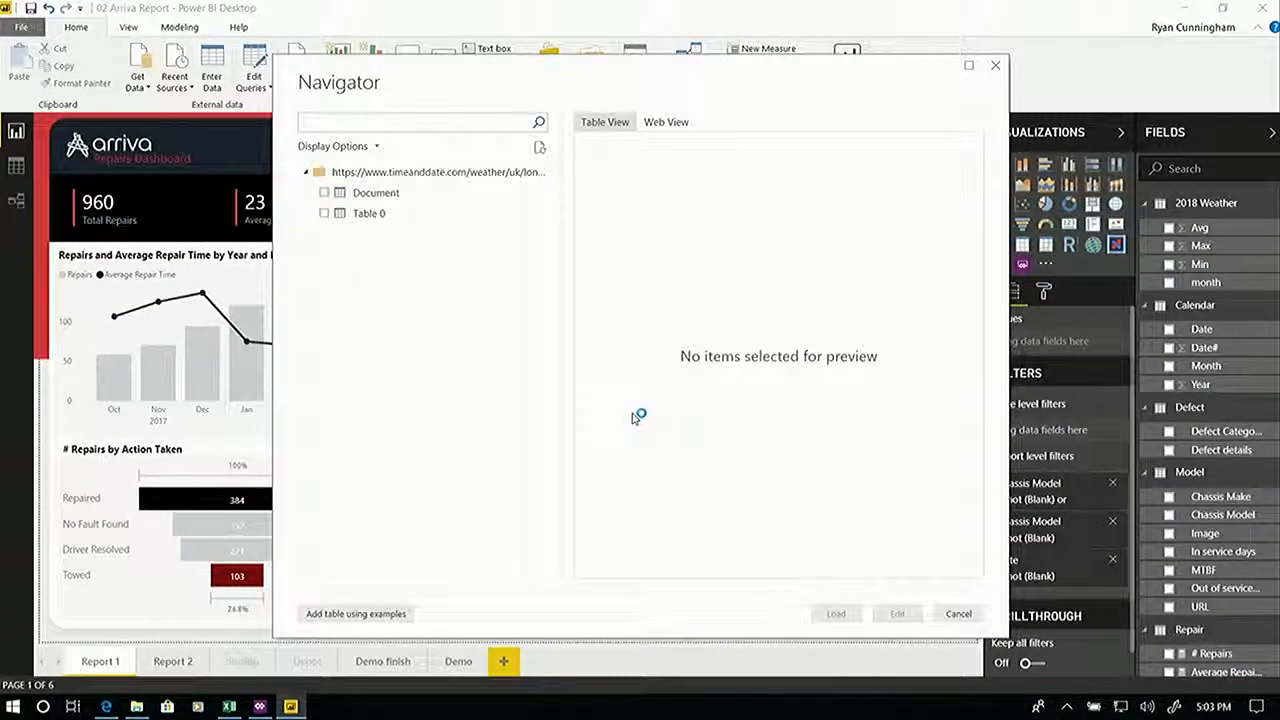
click(664, 122)
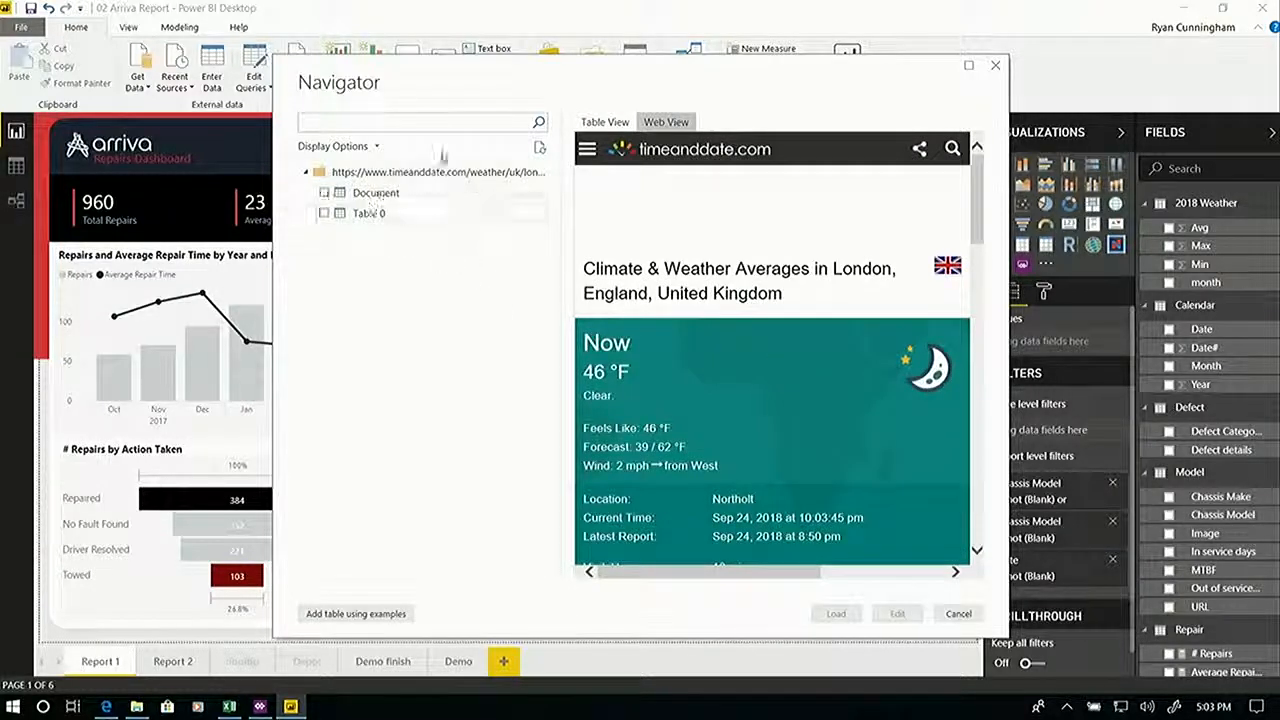
click(380, 614)
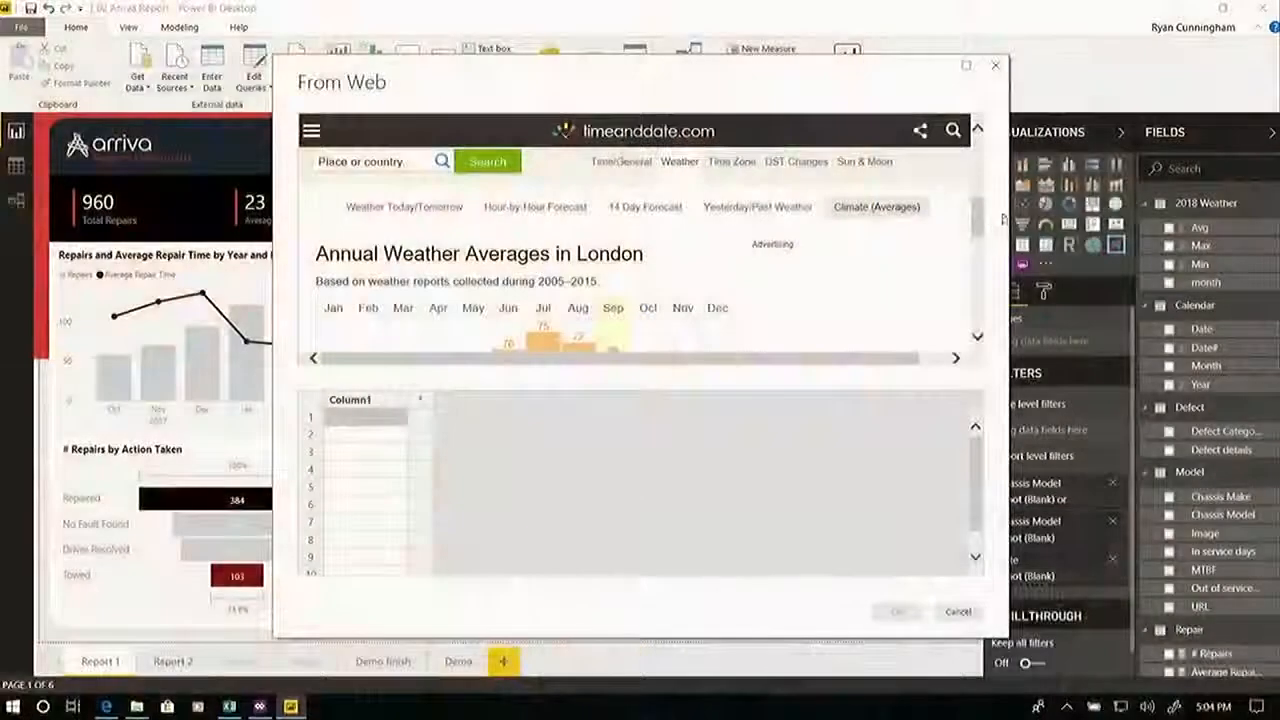
Rename the first column of the example table to Month.
drag(982, 220, 984, 244)
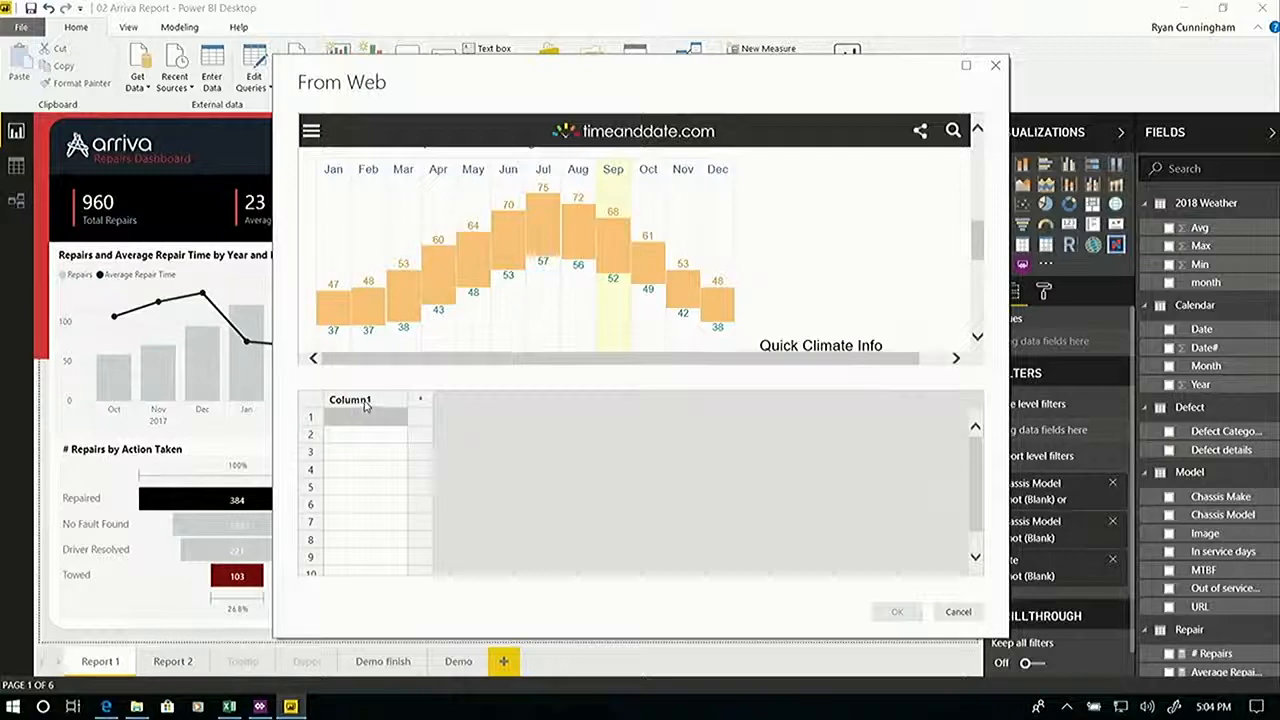
double_click(368, 401)
text(Month)
key(Return)
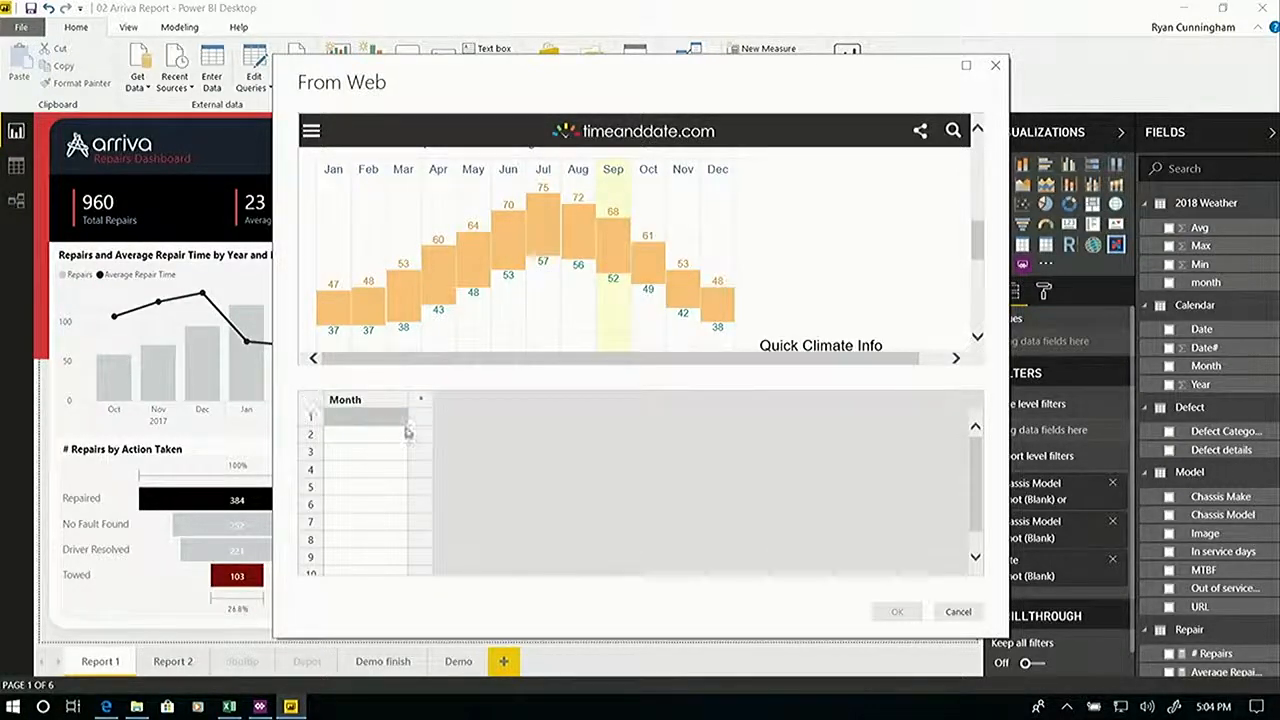
Enter Jan and Feb as examples in the first two rows of the Month column.
double_click(383, 418)
text(Jan)
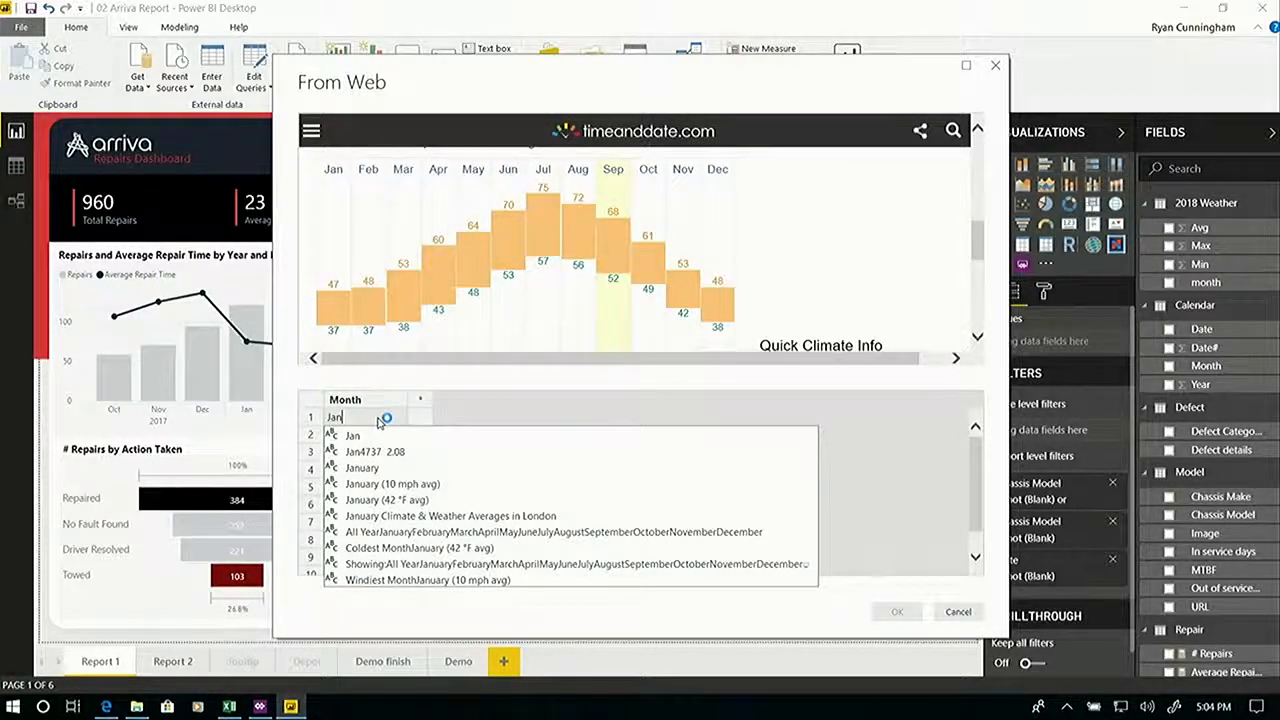
key(Return)
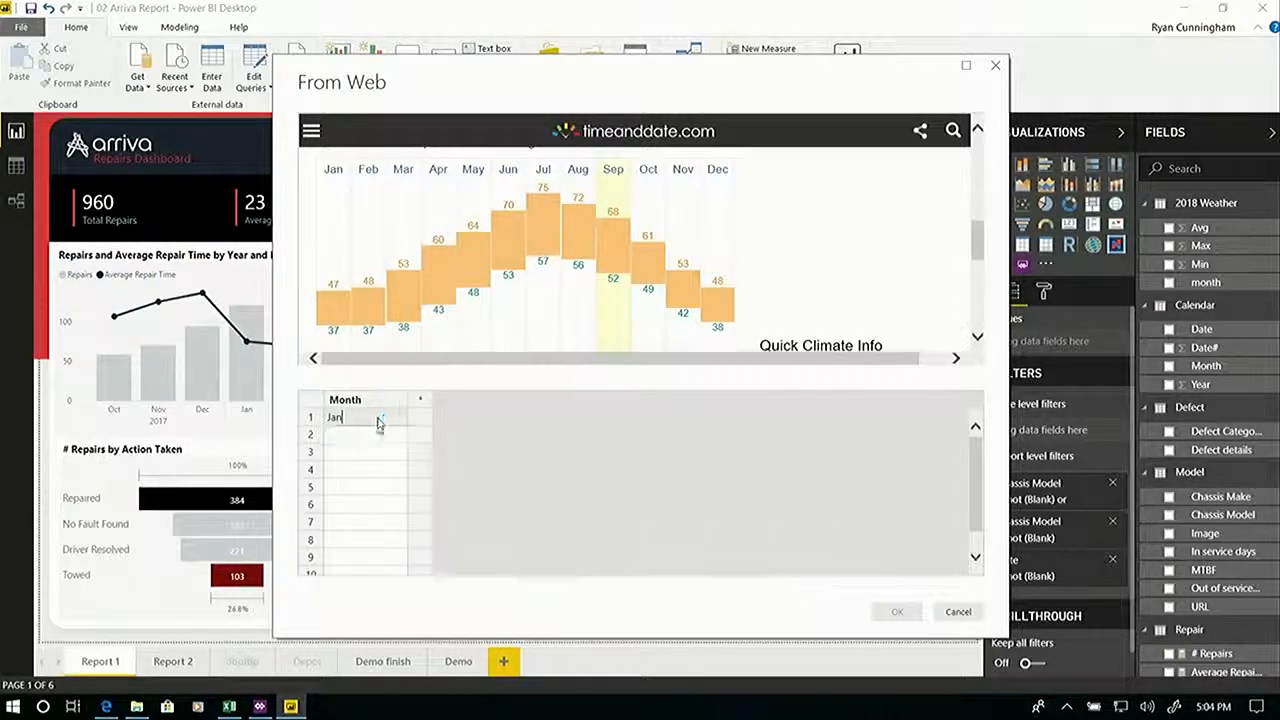
text(Feb)
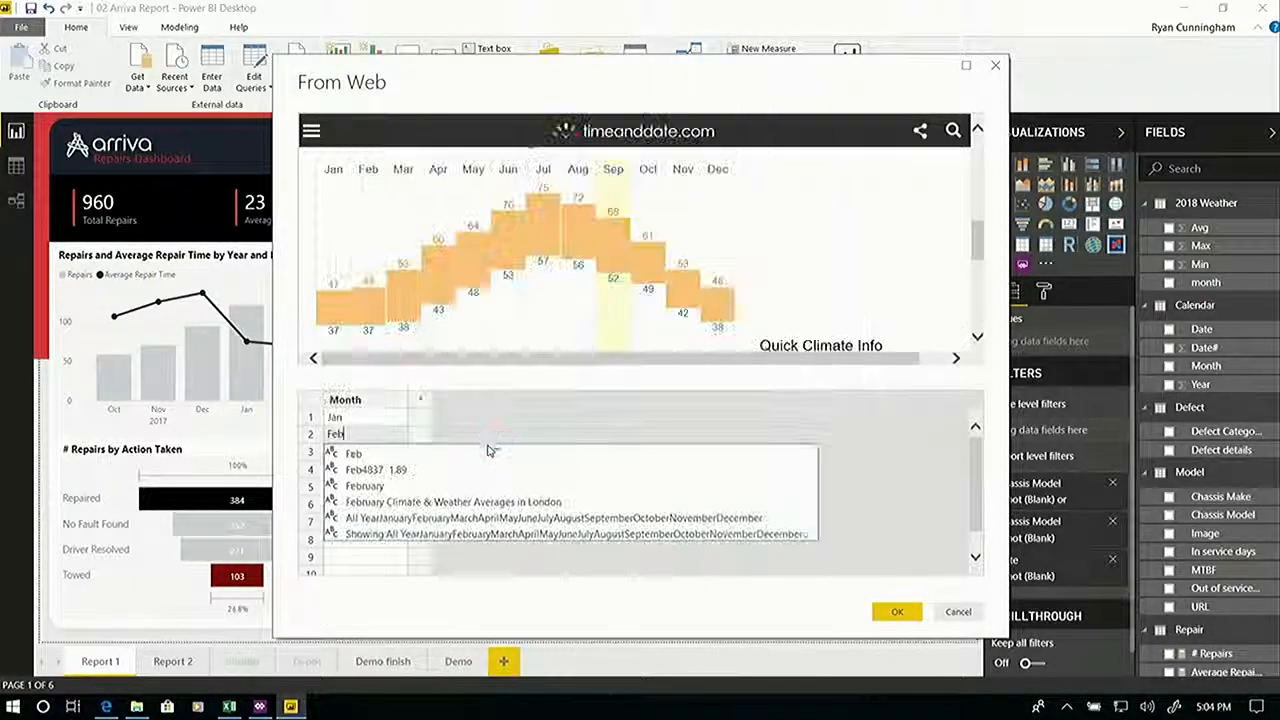
key(Return)
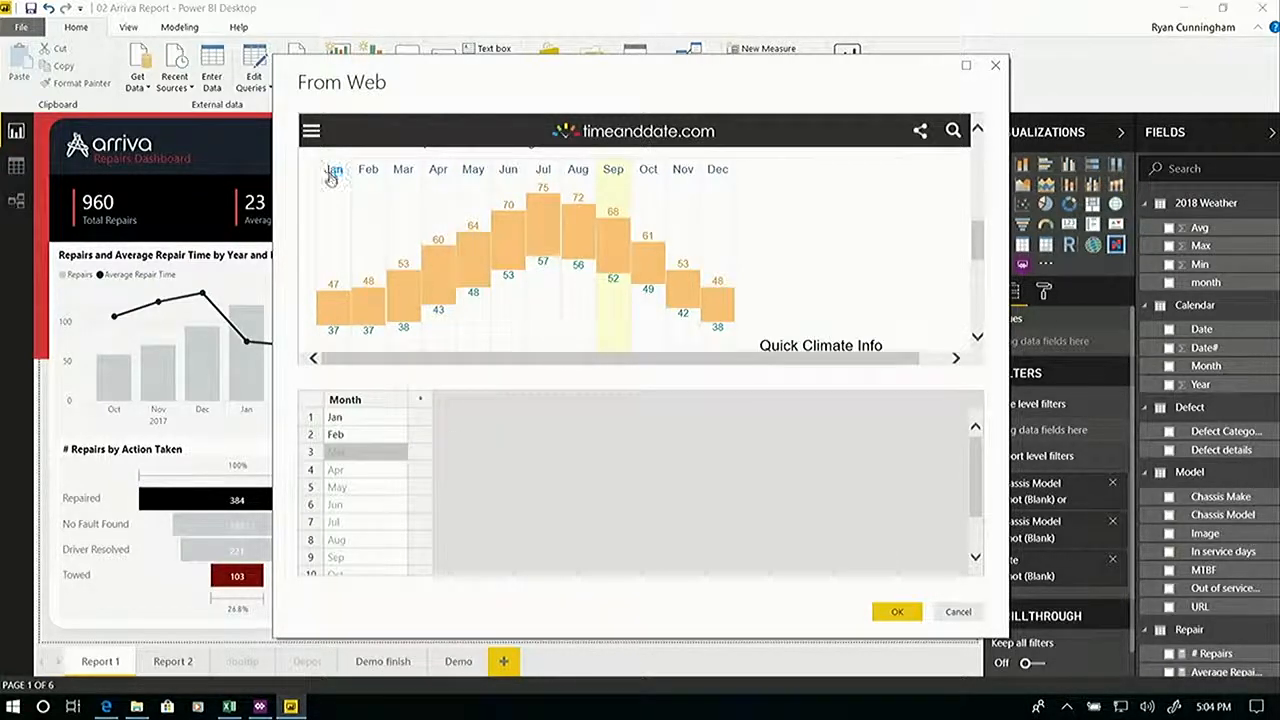
Add a Min column to the example table with 37 as its January example.
click(424, 405)
text(Min)
click(451, 420)
text(37)
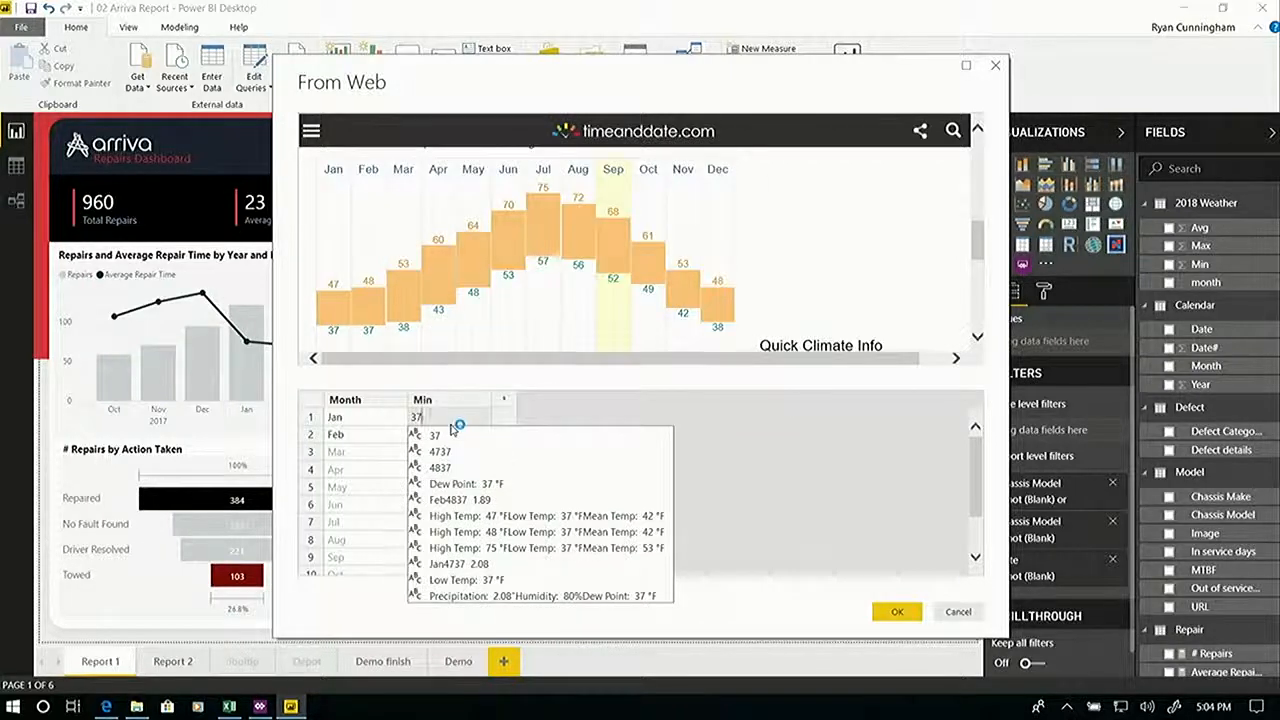
key(Return)
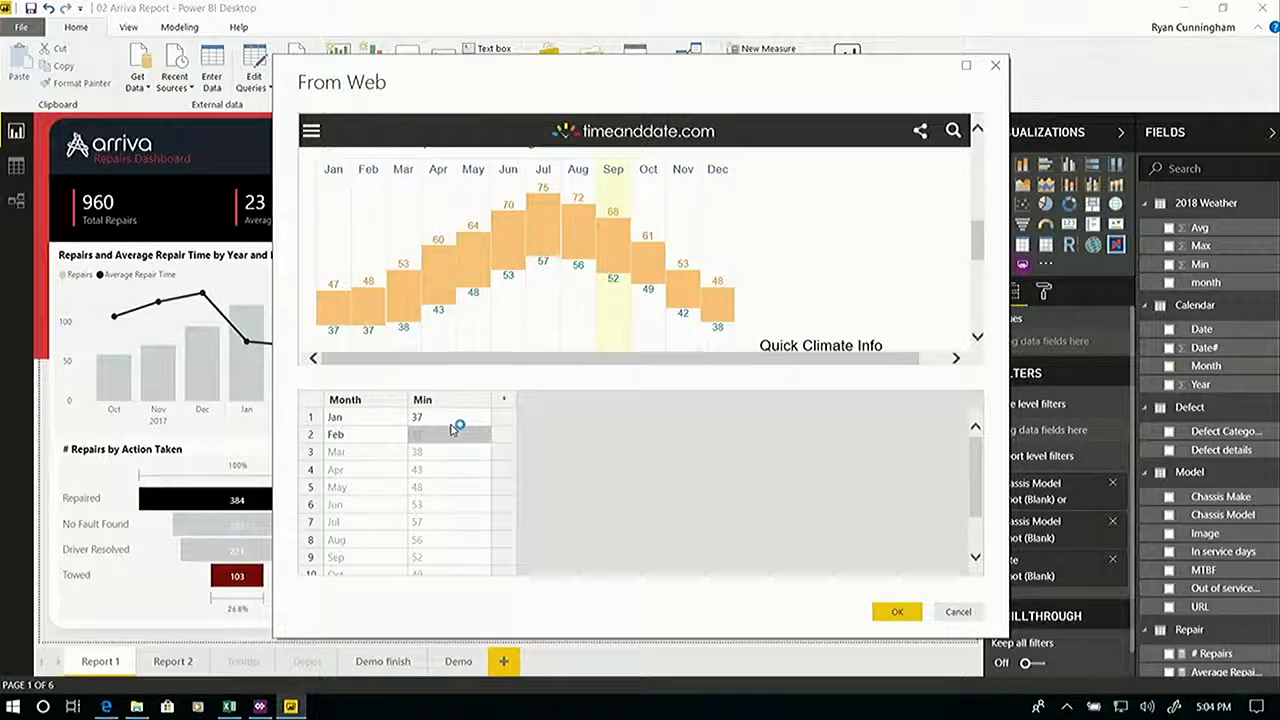
Add a Max column to the example table with 47 as its January example.
click(507, 423)
double_click(514, 402)
text(Max)
key(Return)
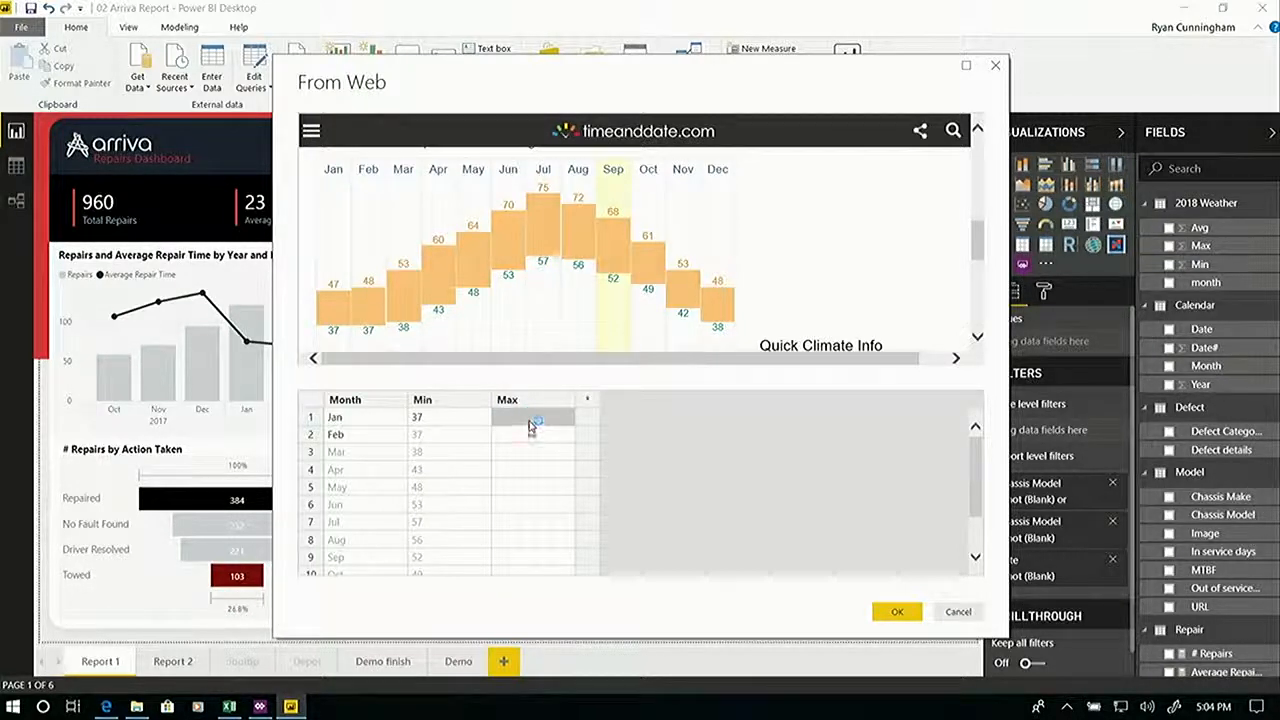
text(47)
key(Return)
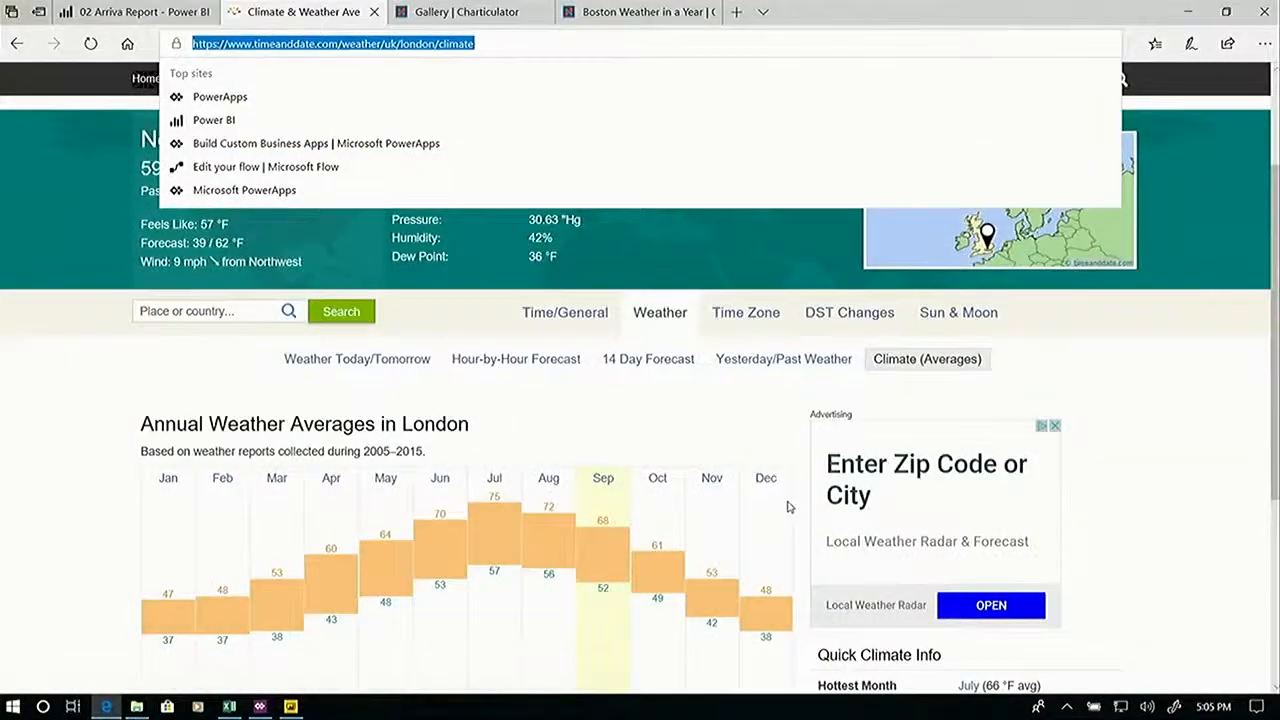
Leave the web import without loading a table and open the report's Demo page.
key(alt+Tab)
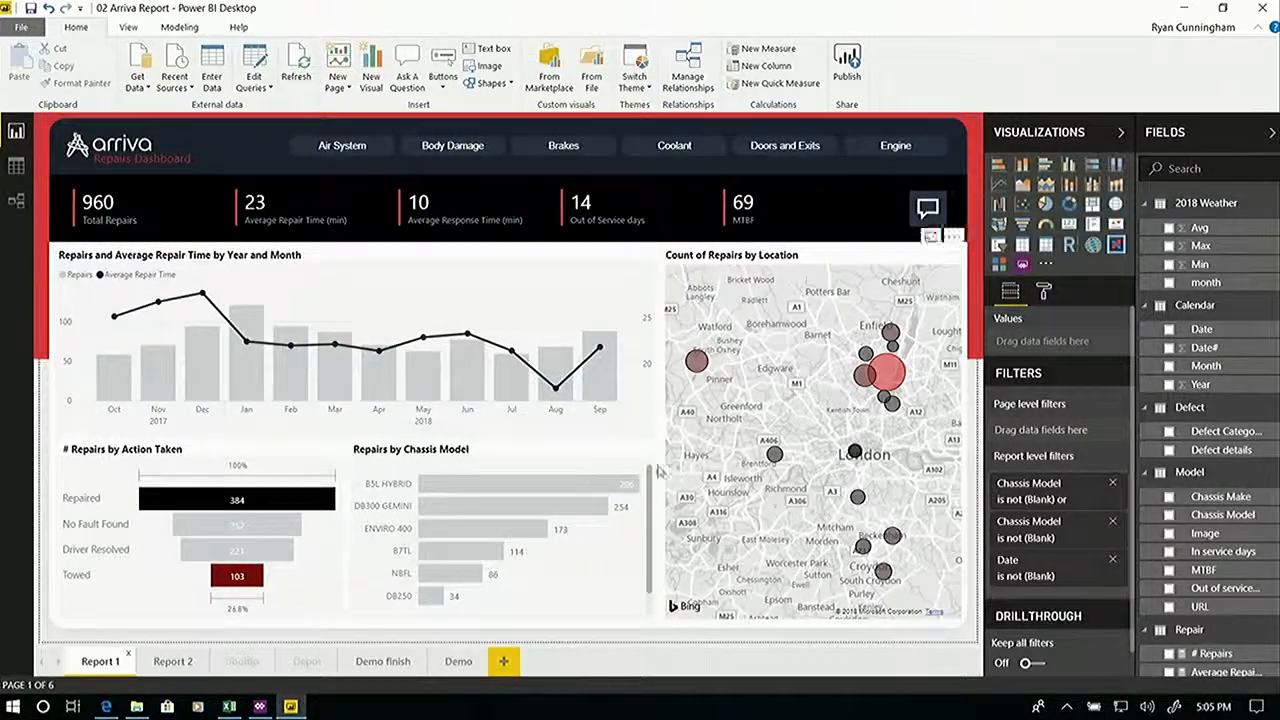
click(370, 663)
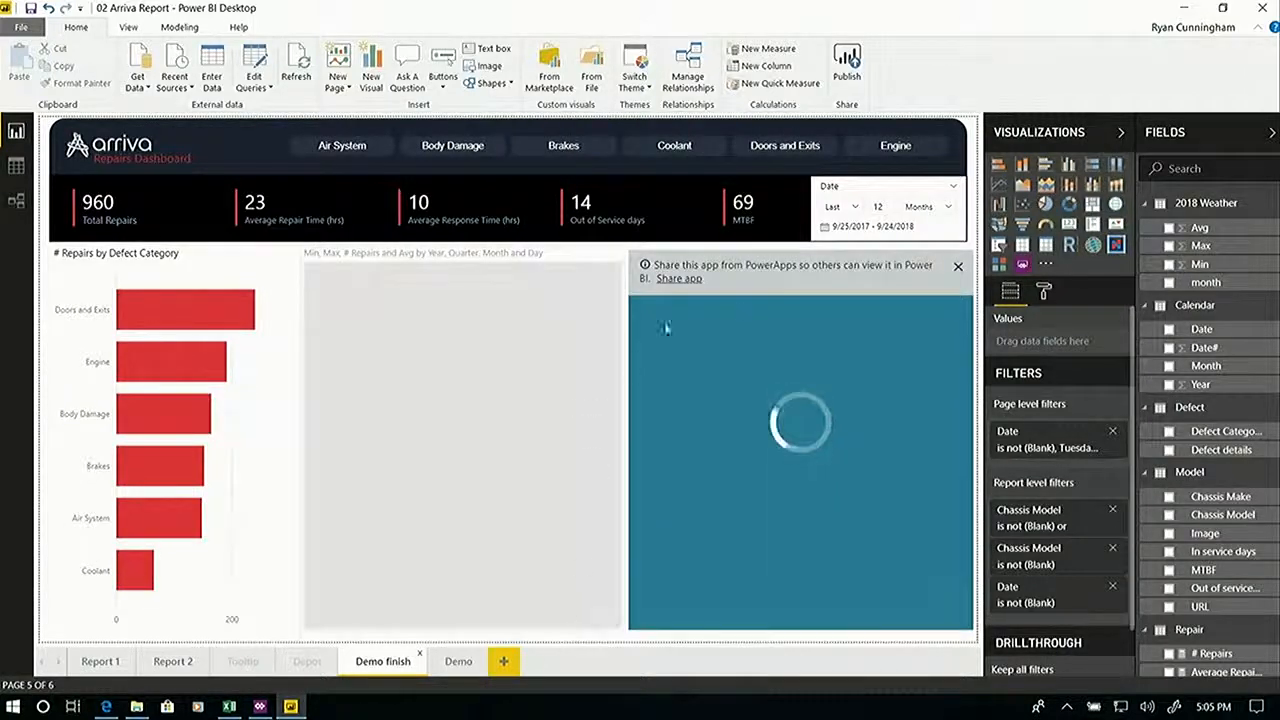
click(460, 663)
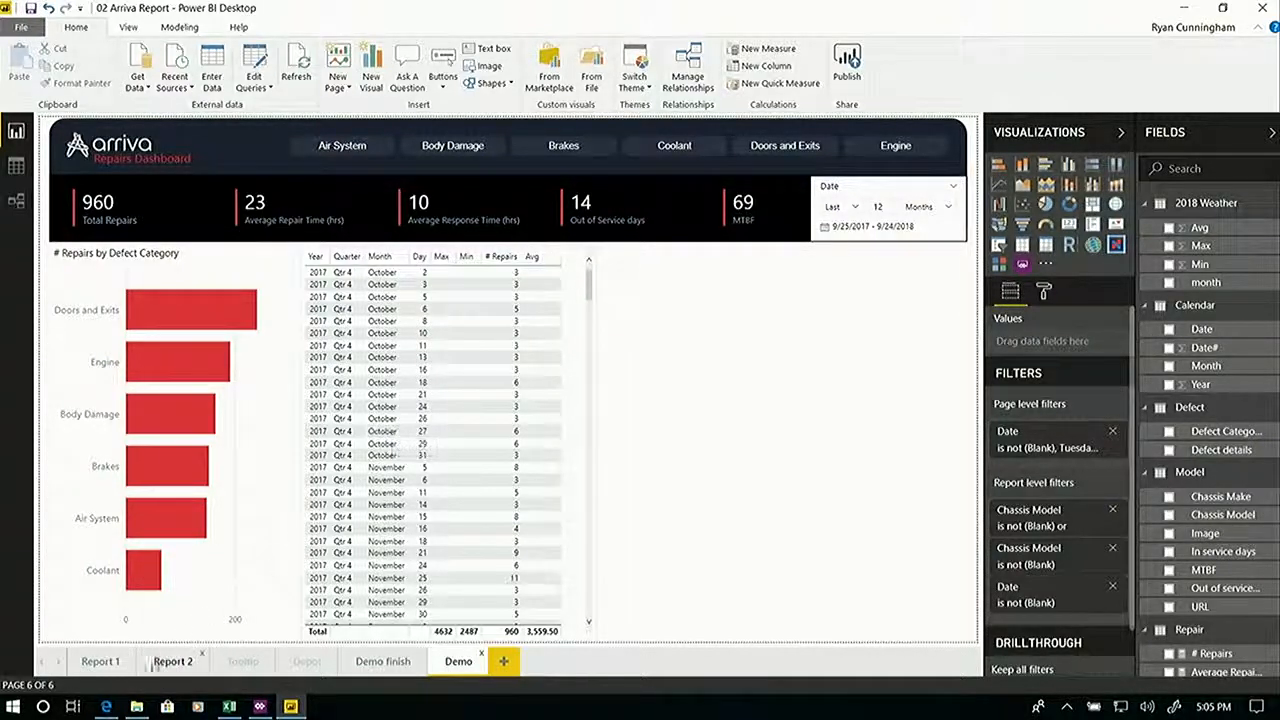
Switch to the Edge browser and open the Boston weather in a year example from the Charticulator gallery.
click(105, 707)
click(405, 45)
click(467, 12)
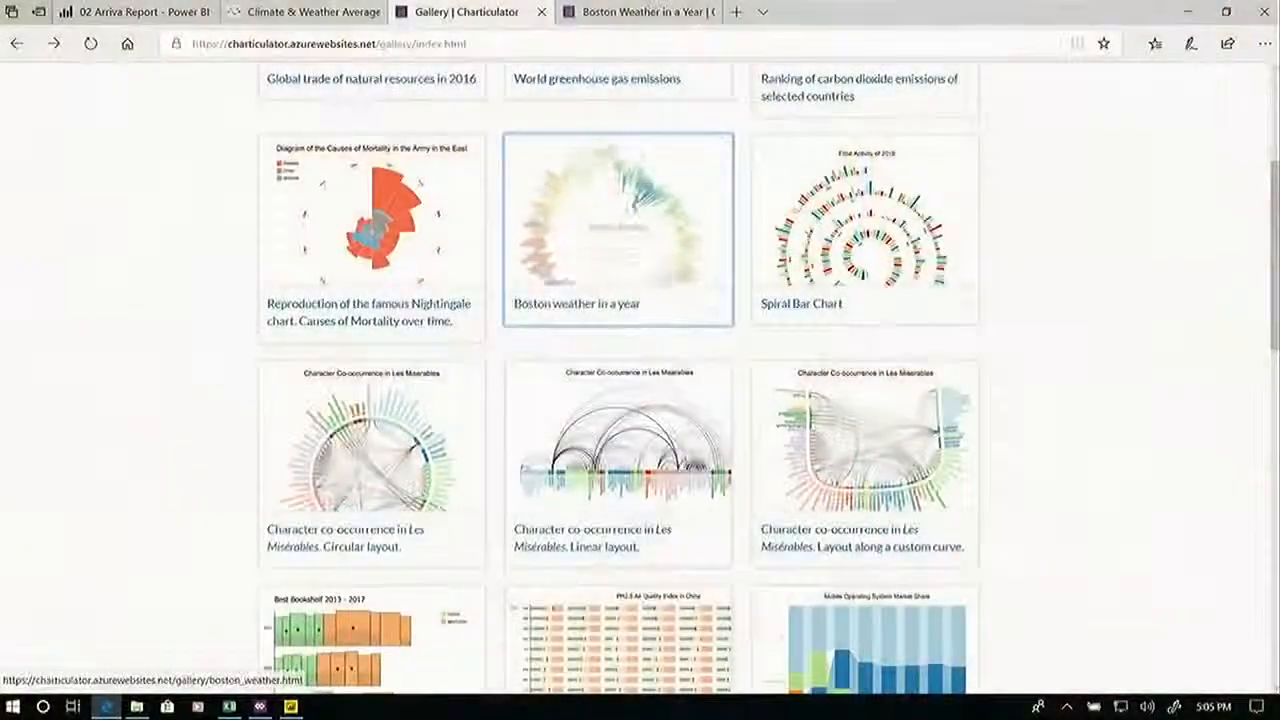
click(636, 202)
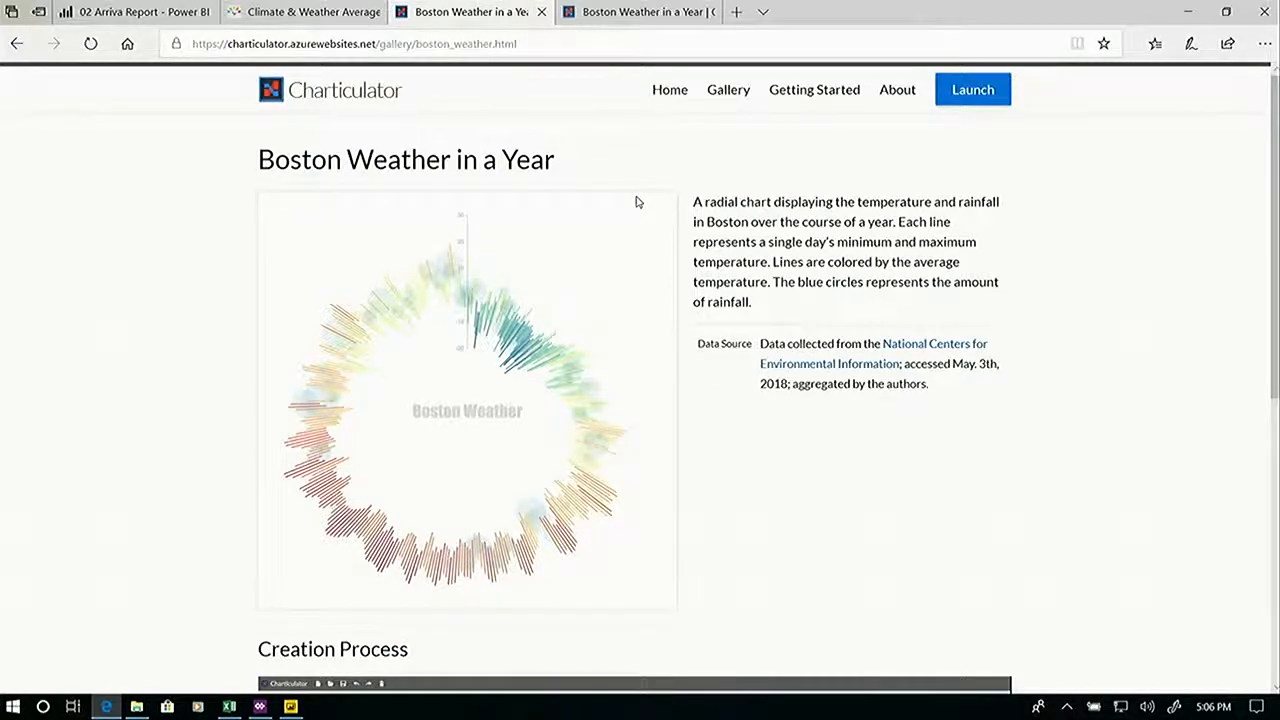
Switch back to Power BI Desktop, convert the repairs and weather table to the custom Charticulator visual, and filter dates to the last 4 months.
key(alt+Tab)
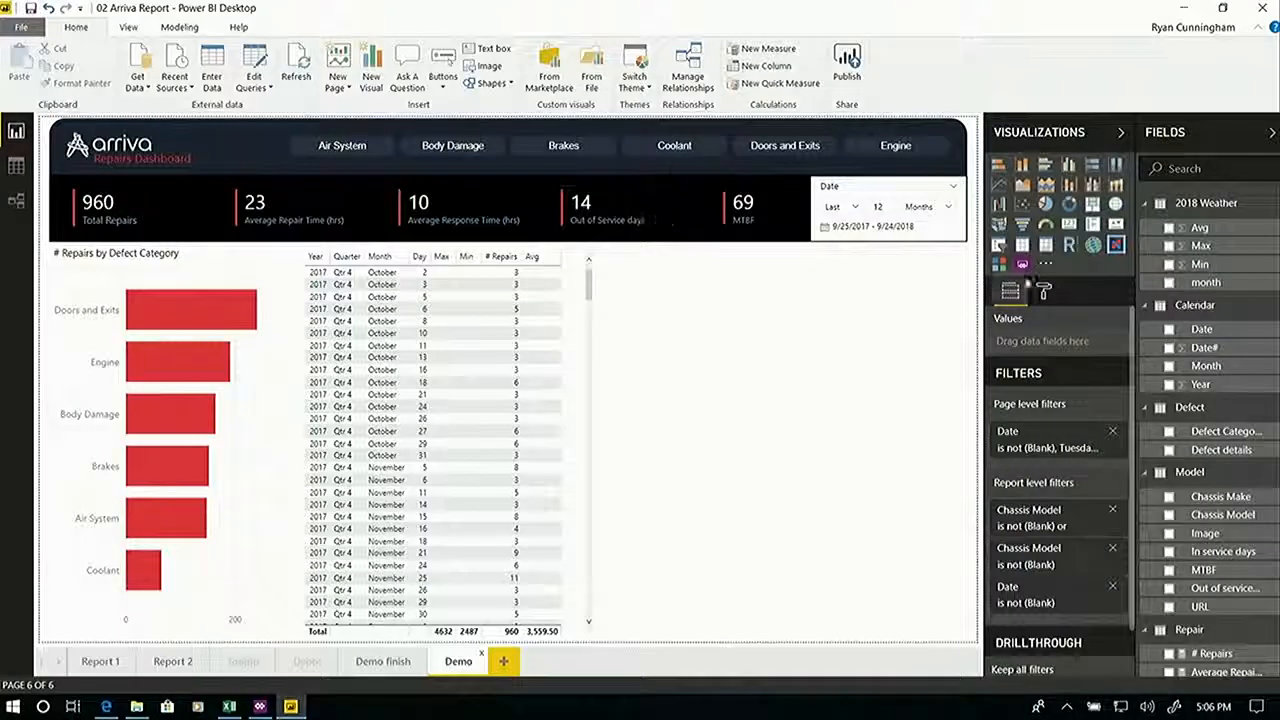
click(570, 281)
click(1116, 246)
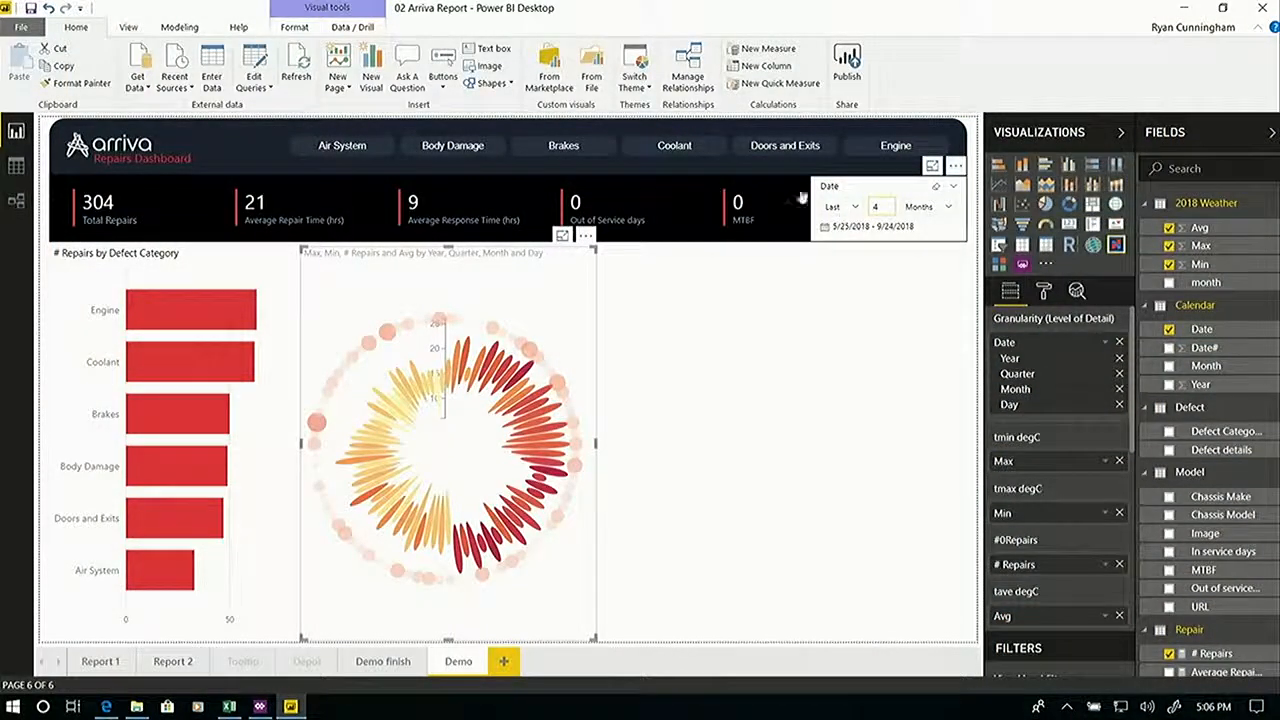
Cross-highlight the Coolant repairs in the radial weather chart, then clear the highlight.
mouse_move(170, 369)
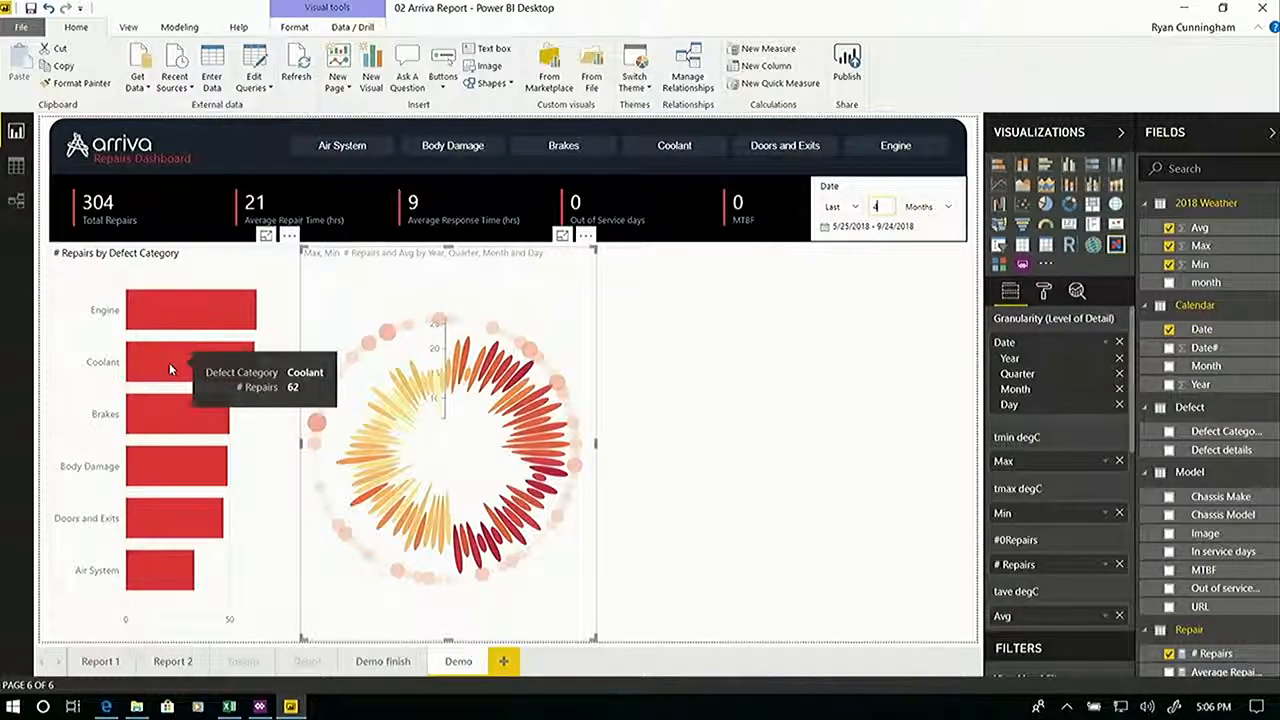
click(169, 368)
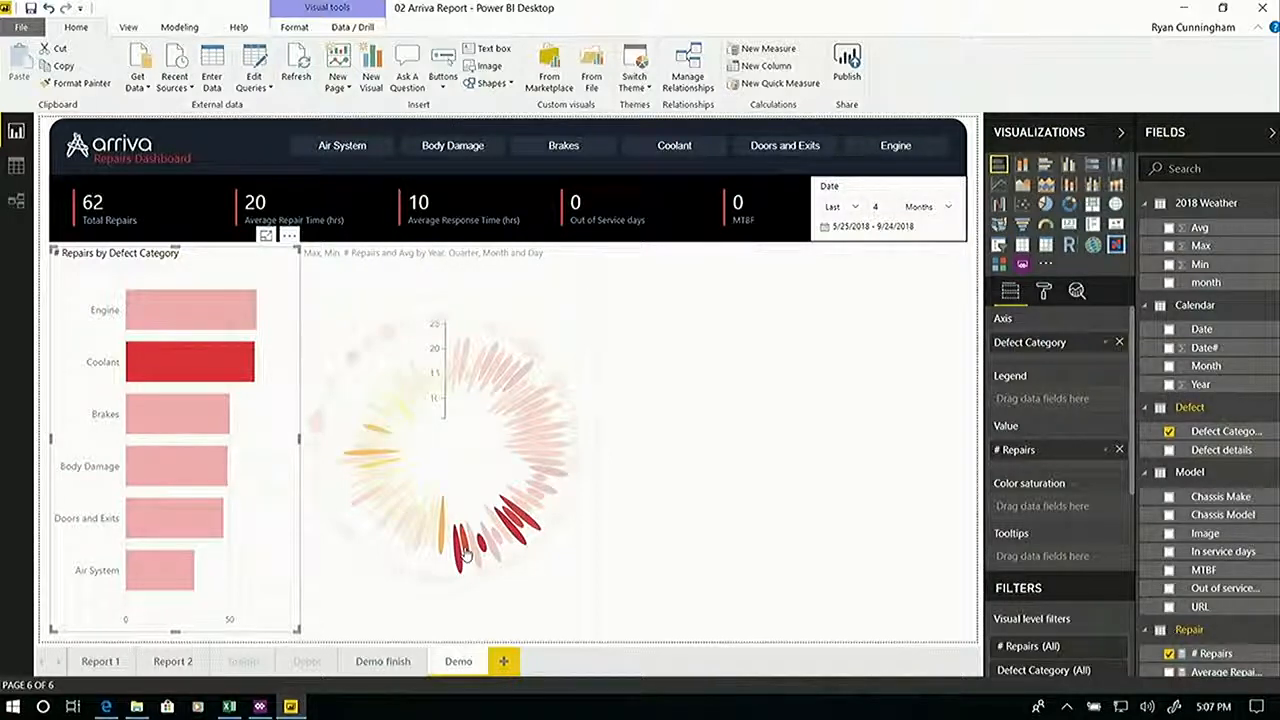
click(502, 482)
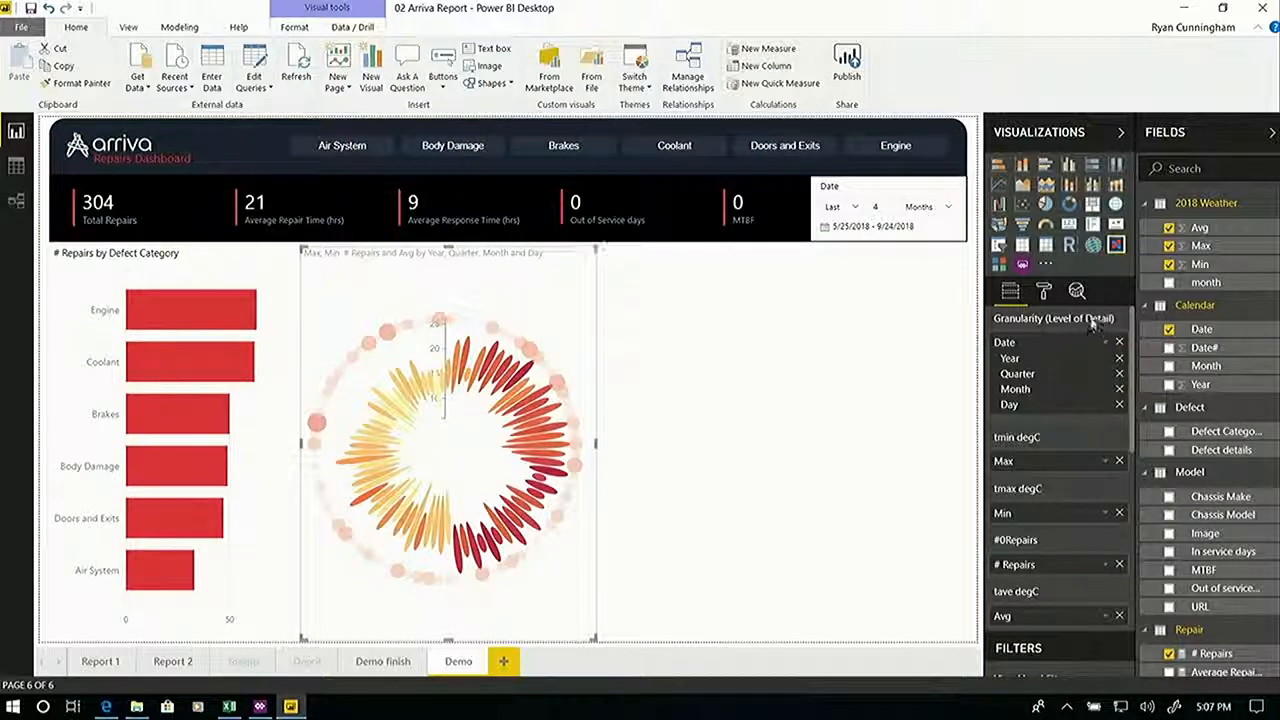
Insert a PowerApps visual in the empty area beside the radial chart and give it the Defect Category and Chassis Model fields.
click(1022, 265)
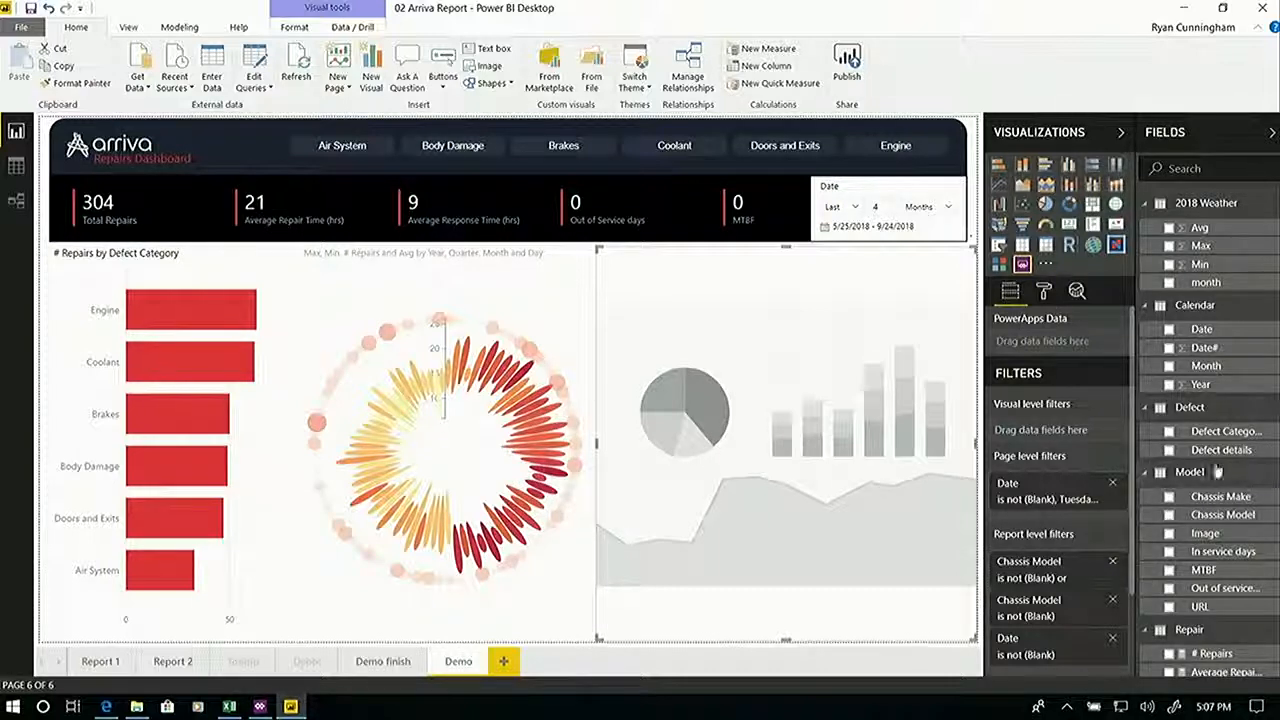
drag(1230, 431, 1050, 342)
drag(1222, 514, 1045, 358)
Embed the existing Maintenance Requests app from the Arriva environment in the PowerApps visual.
click(862, 490)
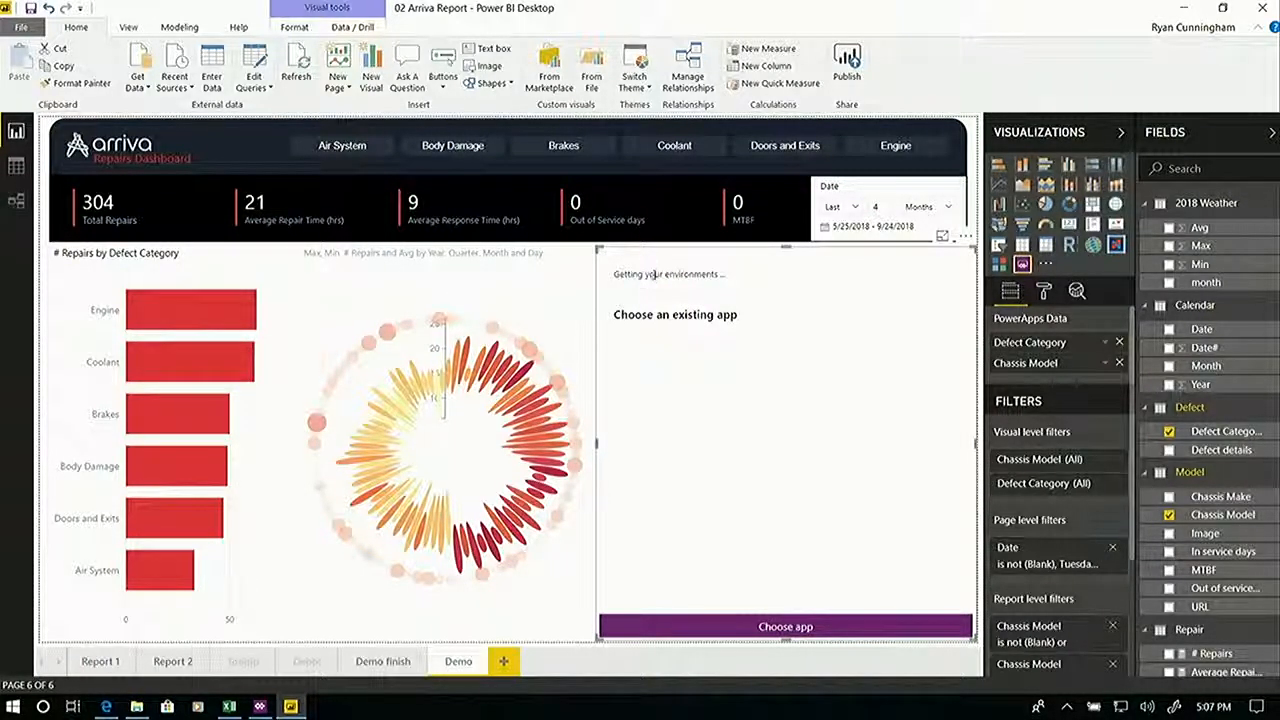
click(655, 276)
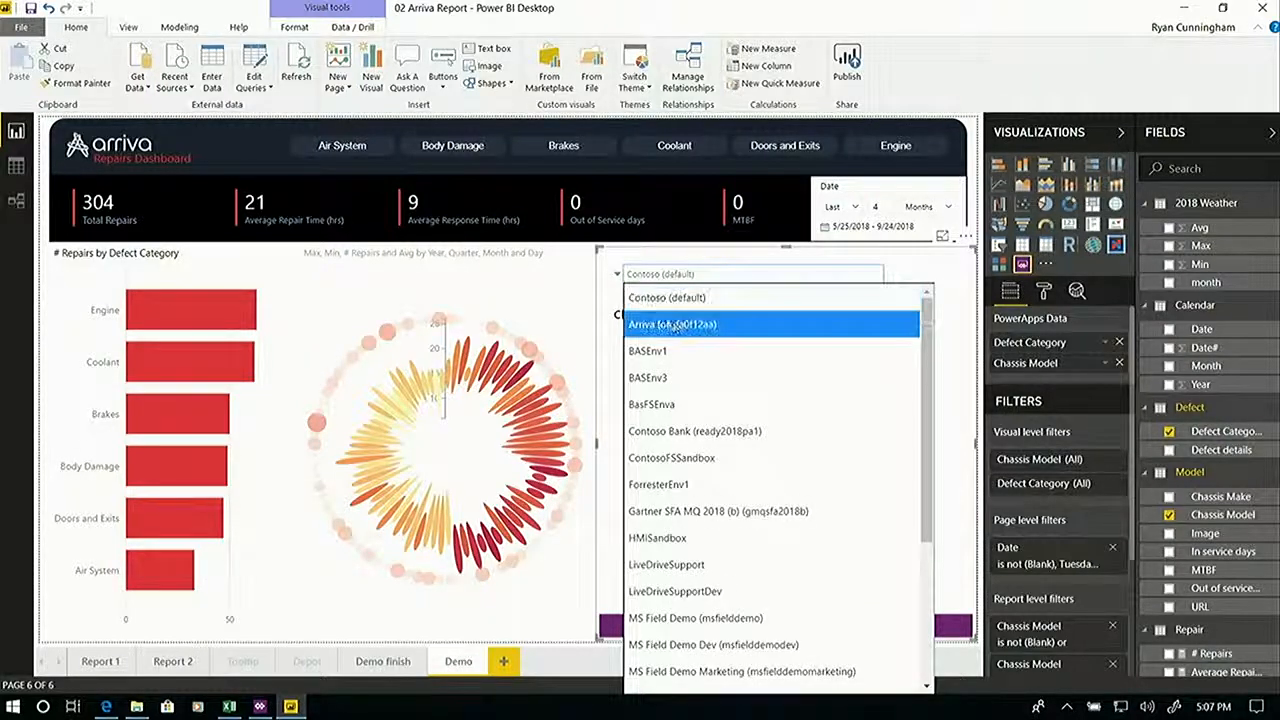
click(673, 325)
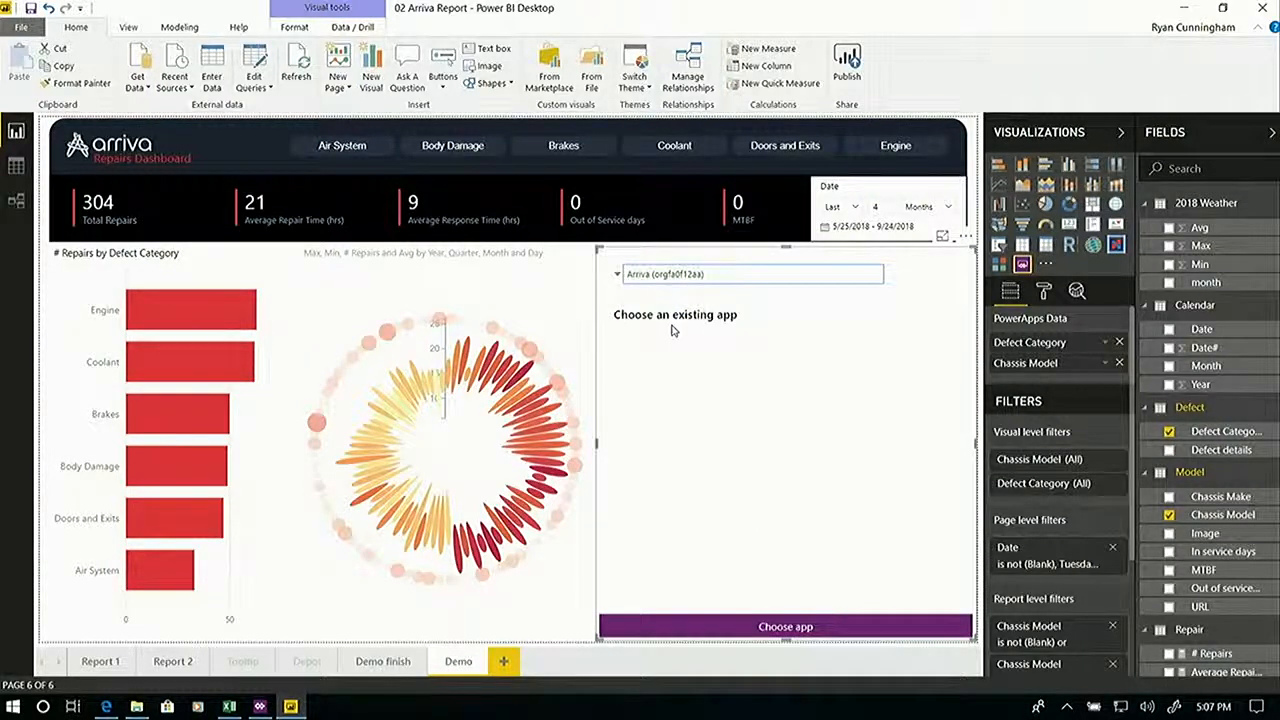
click(802, 641)
scroll(829, 457, down, 2)
click(829, 462)
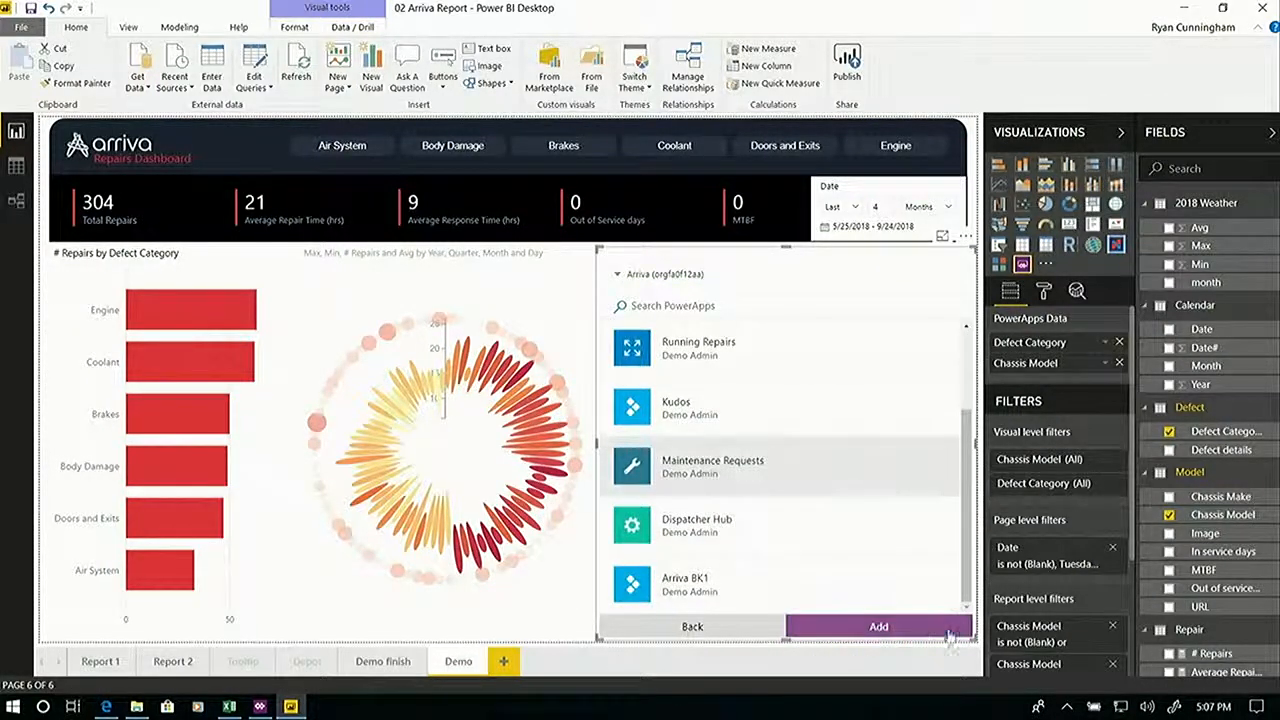
click(955, 634)
click(866, 488)
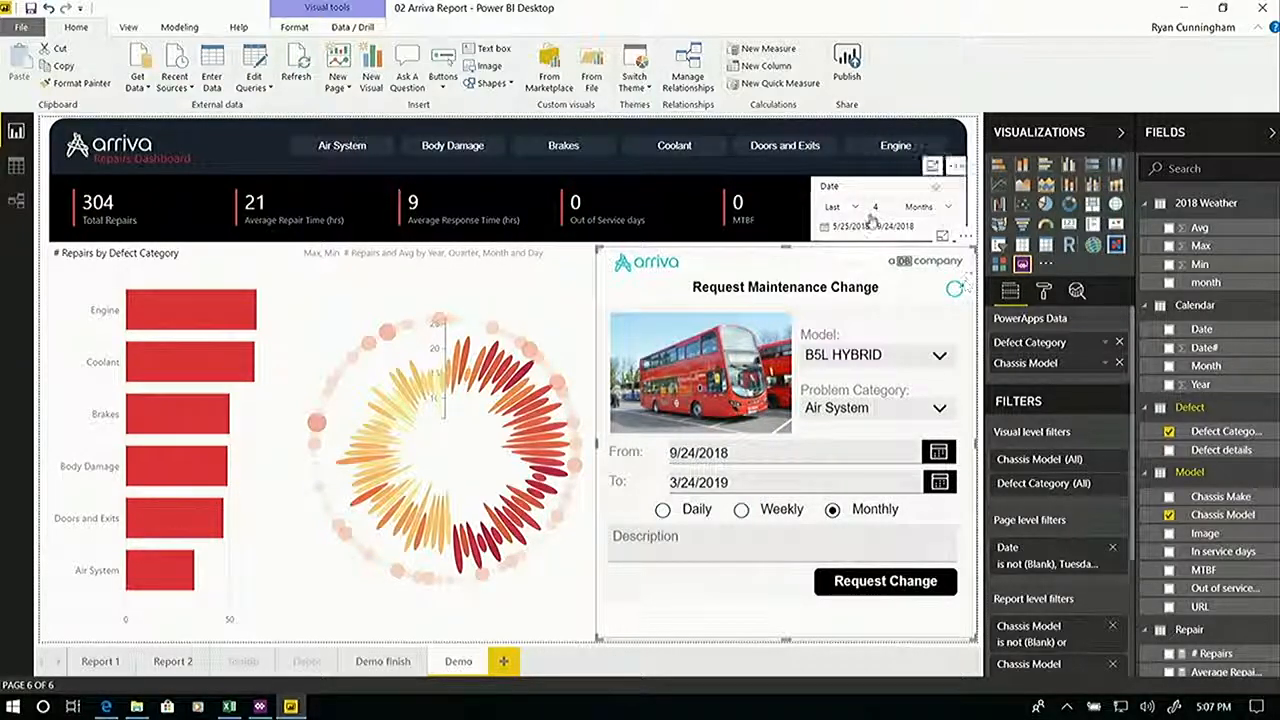
Pass the Coolant category from the defect chart to the maintenance request and set its frequency to Weekly.
click(198, 376)
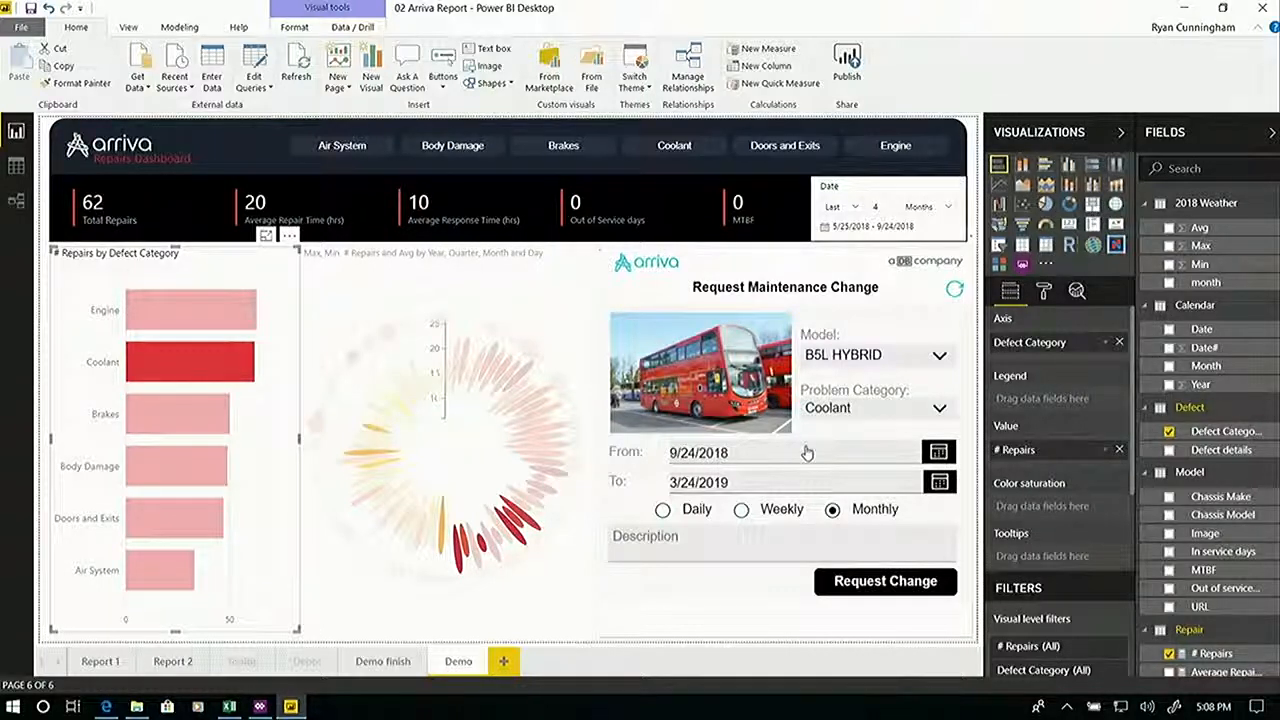
click(741, 510)
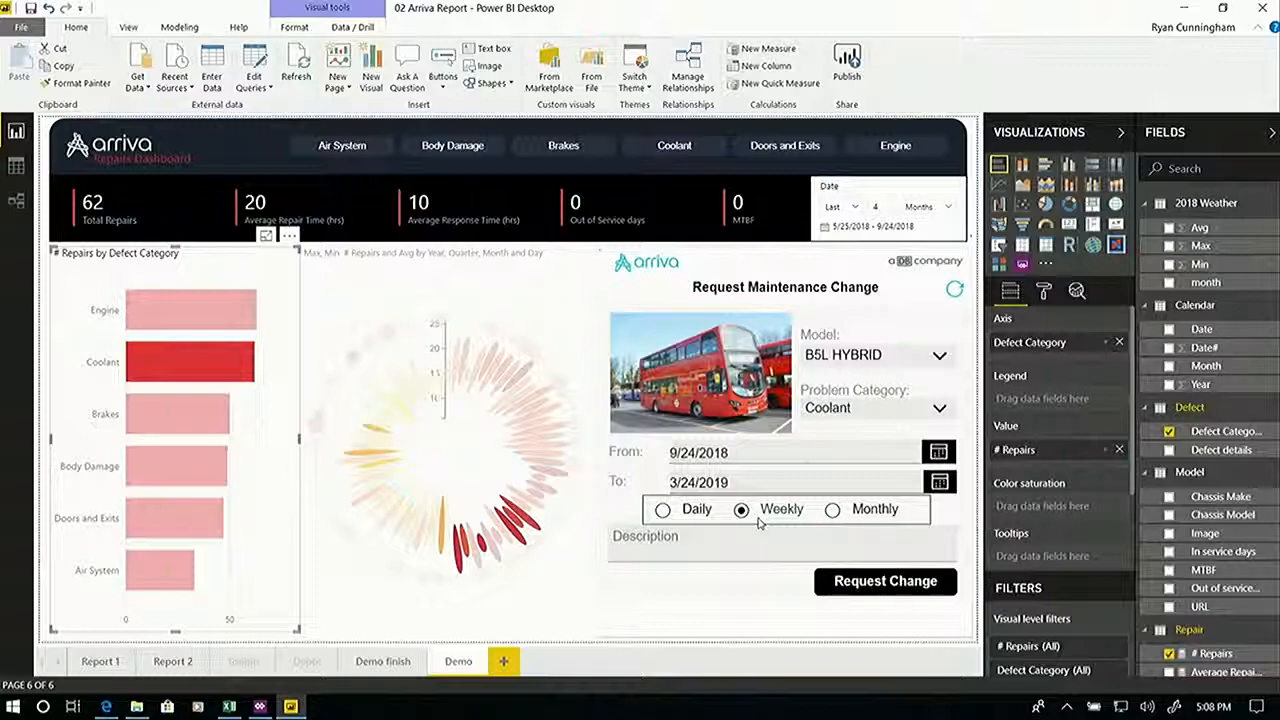